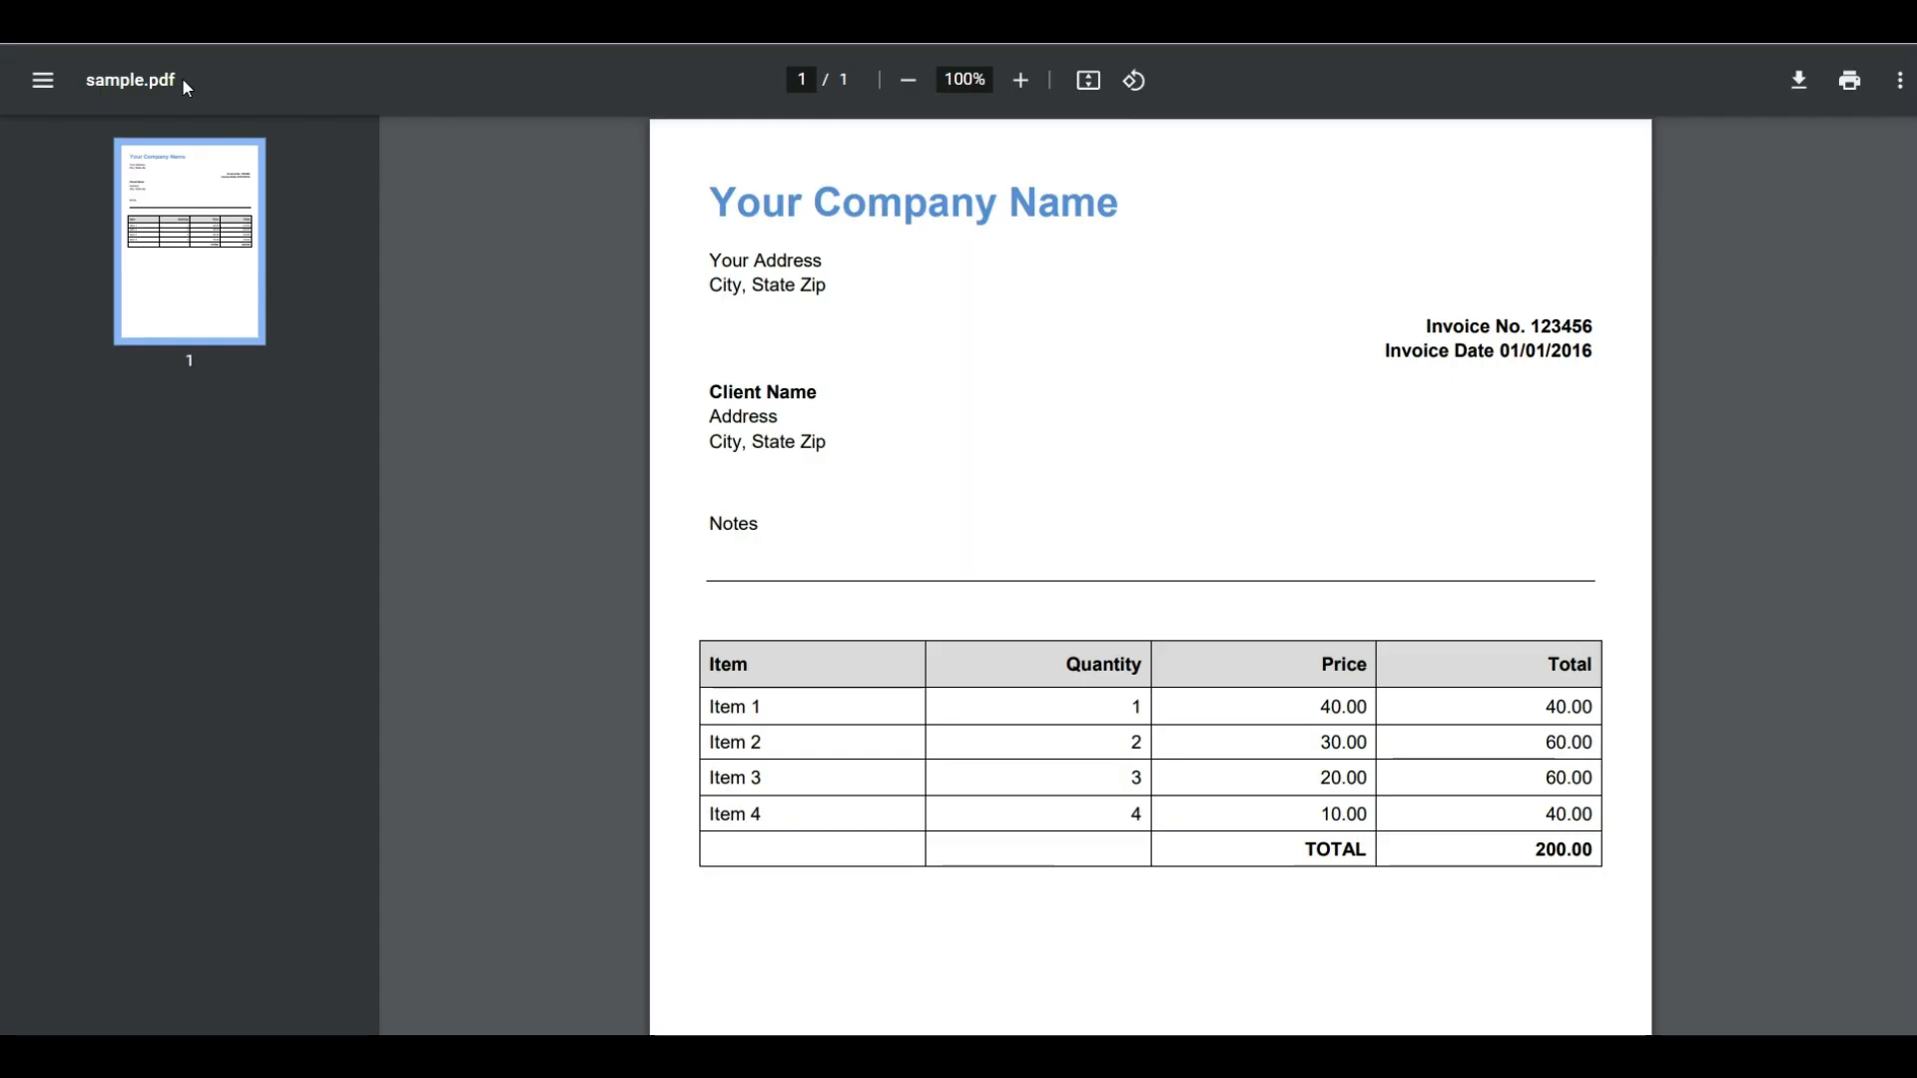
Highlight the company name heading in sample.pdf.
left_click_drag(718, 204, 1118, 219)
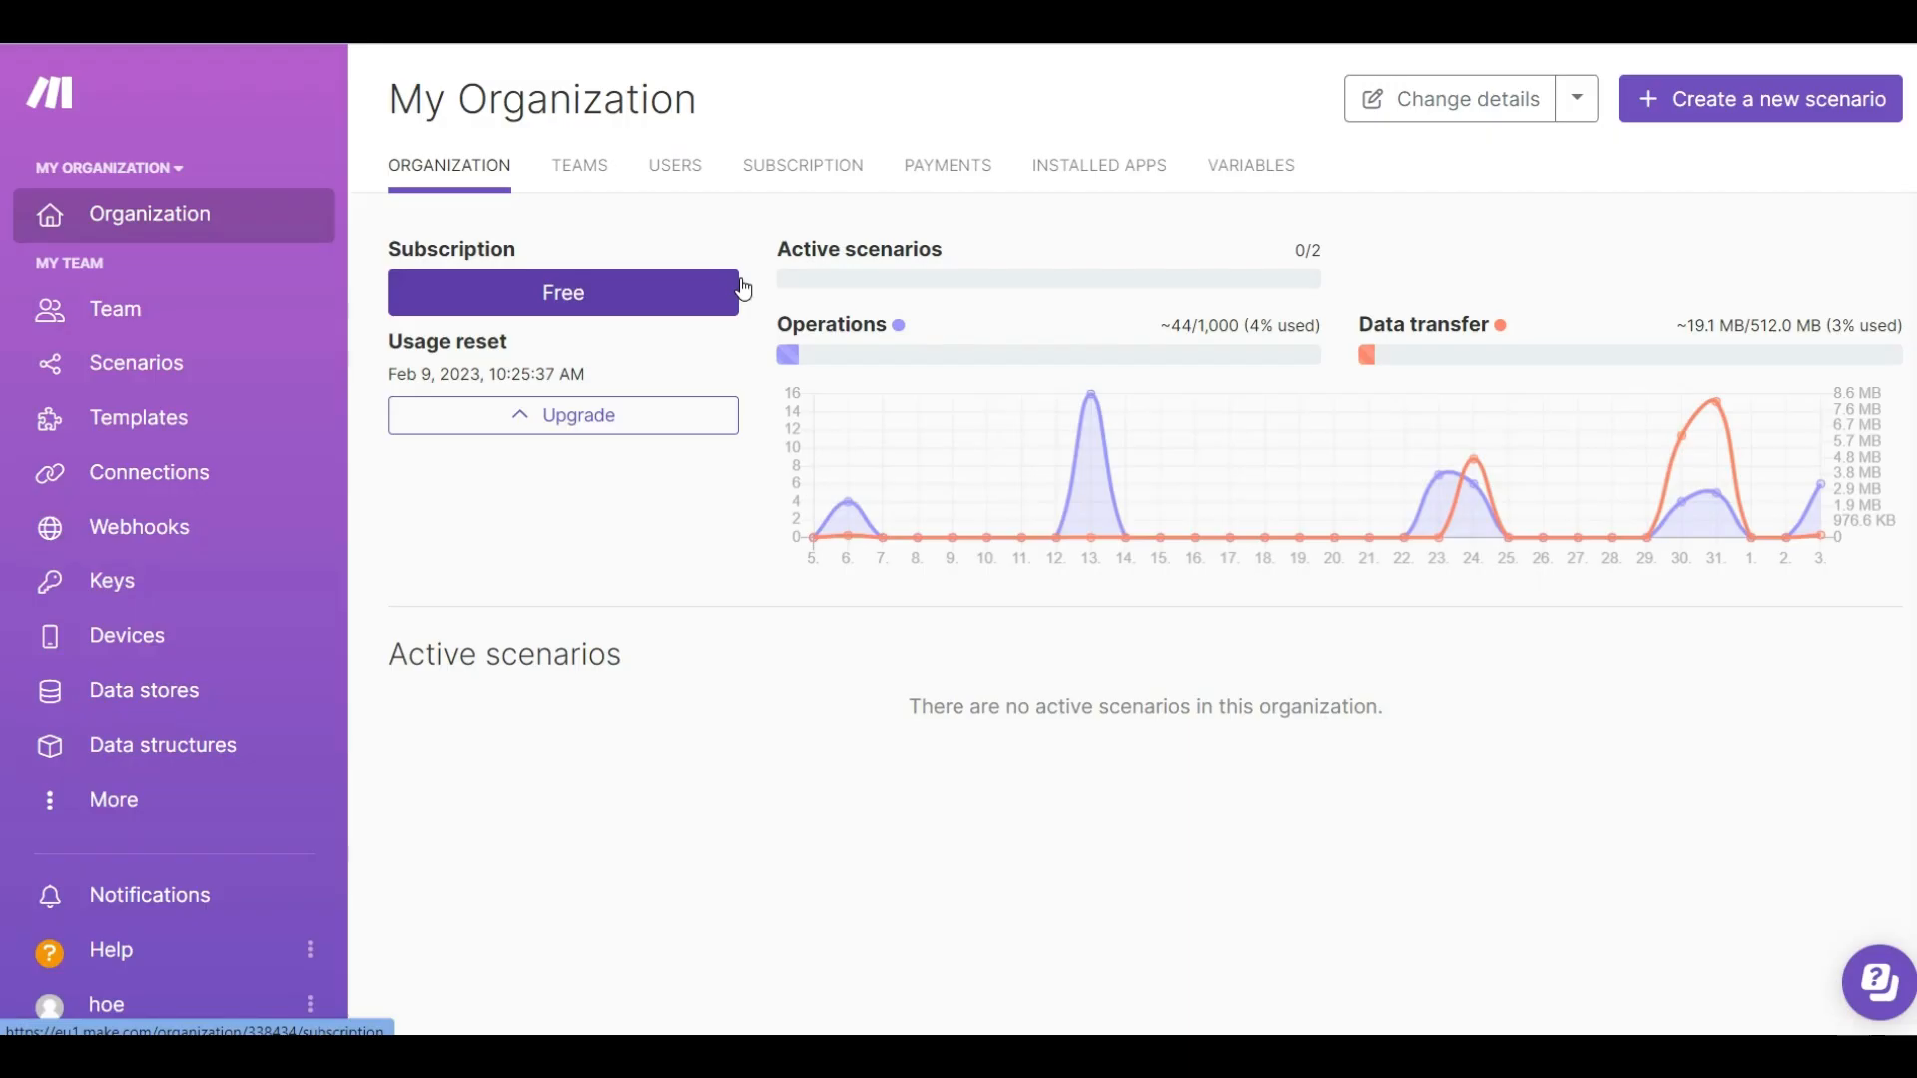
Create a new Make scenario and add the PDF.co "Make an API Call" module as its first module.
left_click(1759, 108)
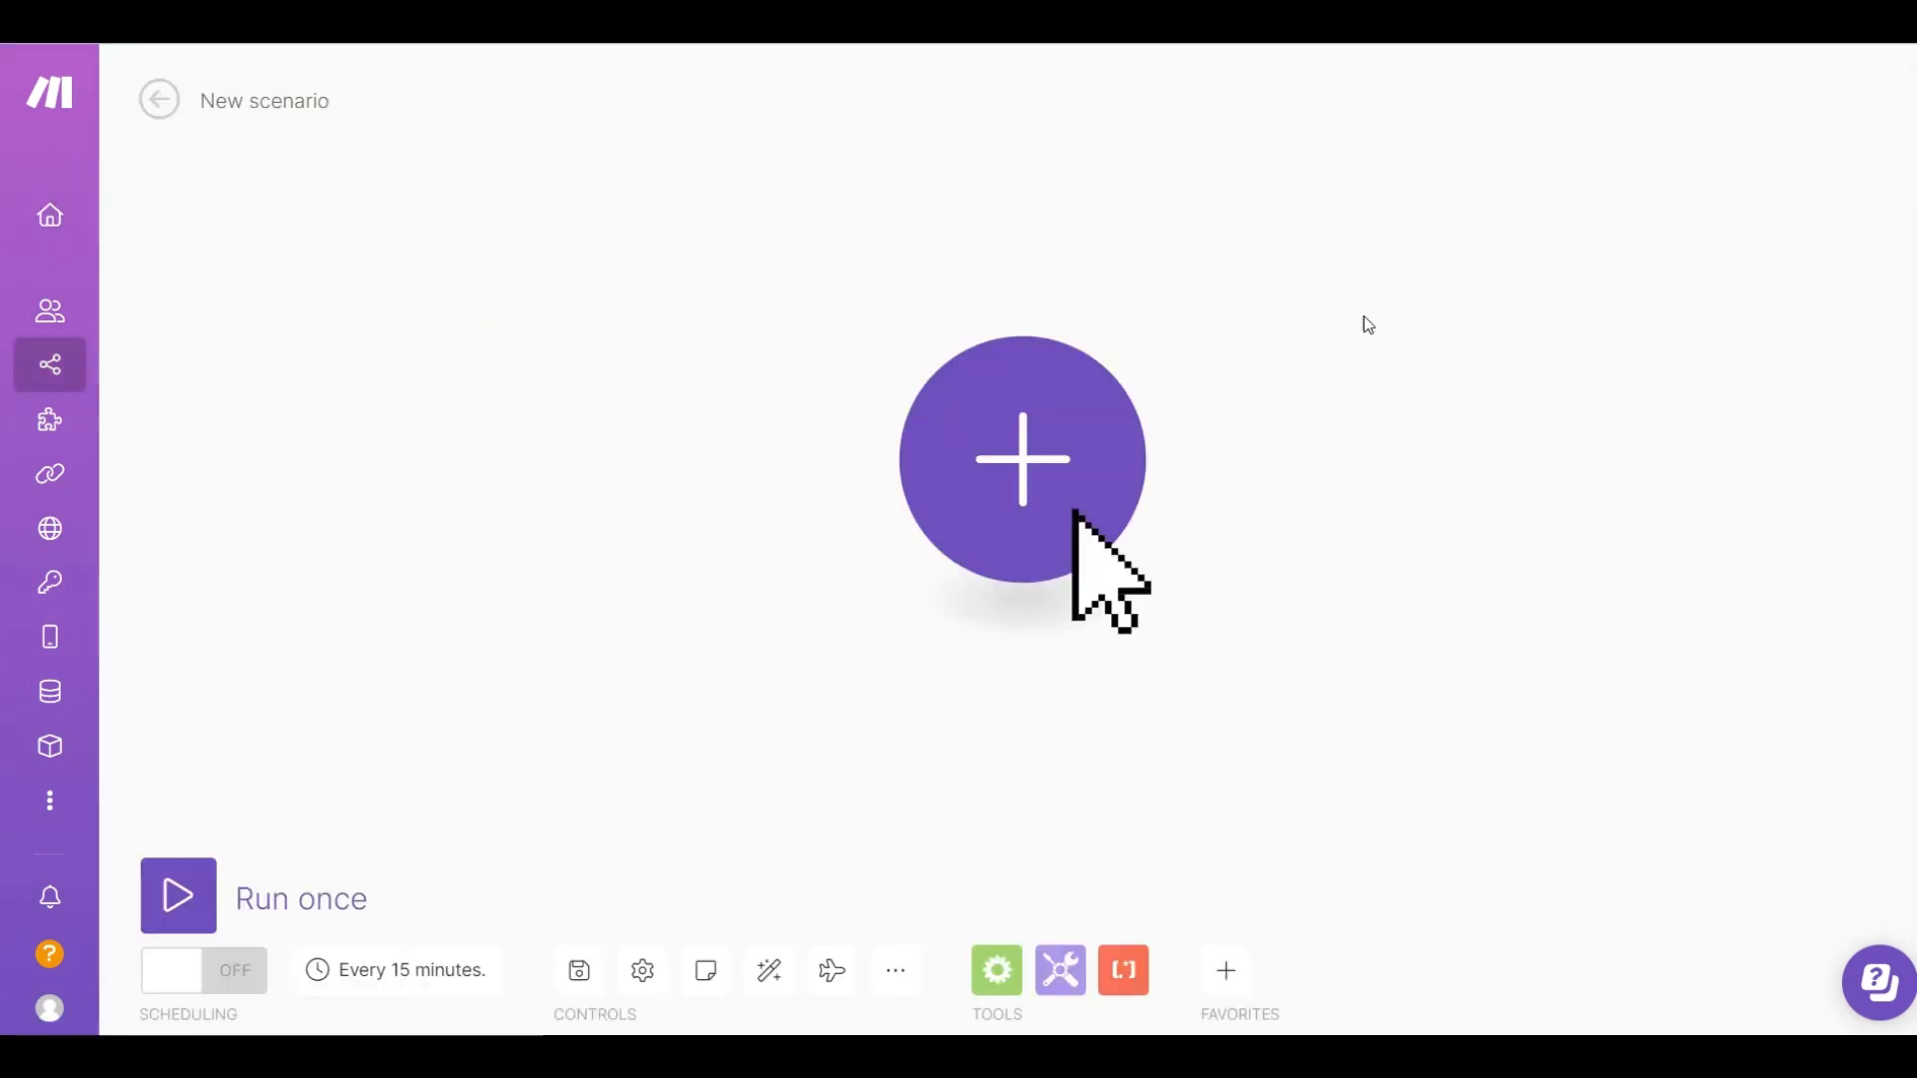
left_click(1028, 456)
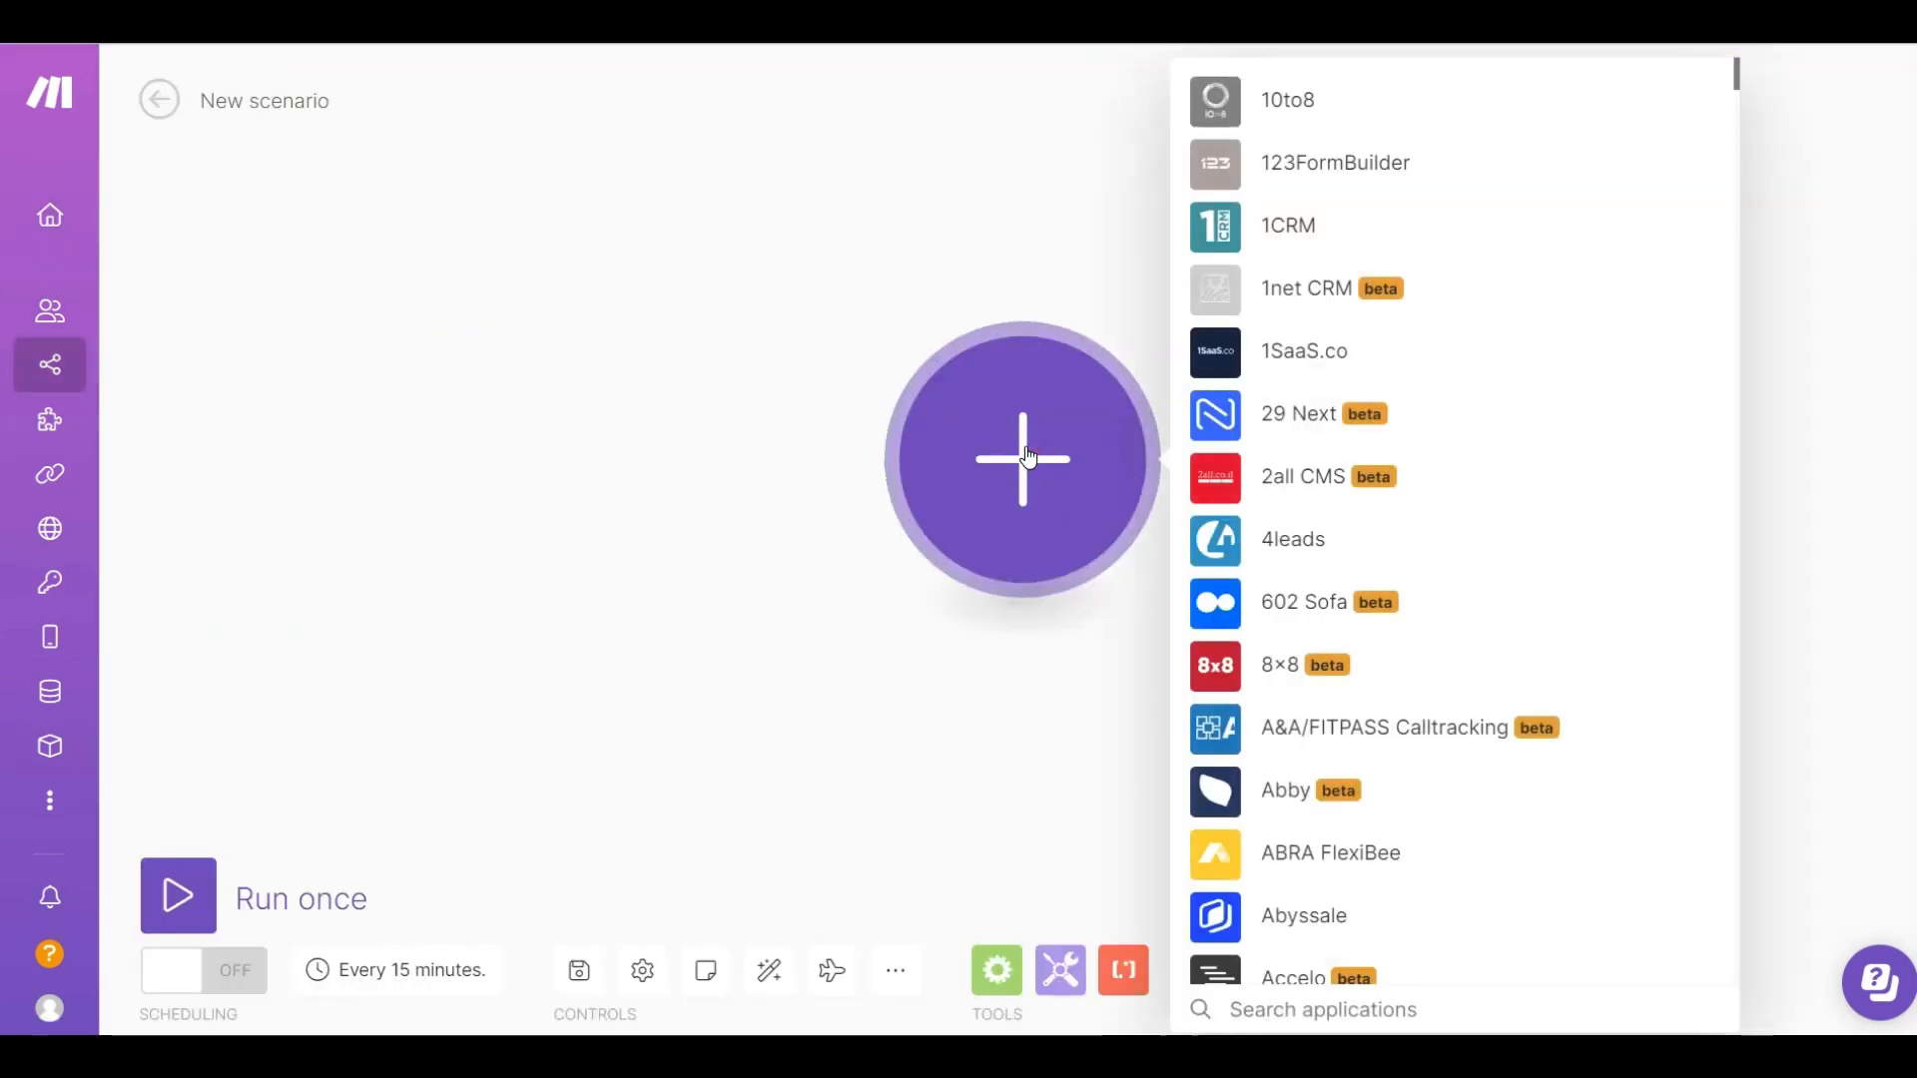
type("pdf.co")
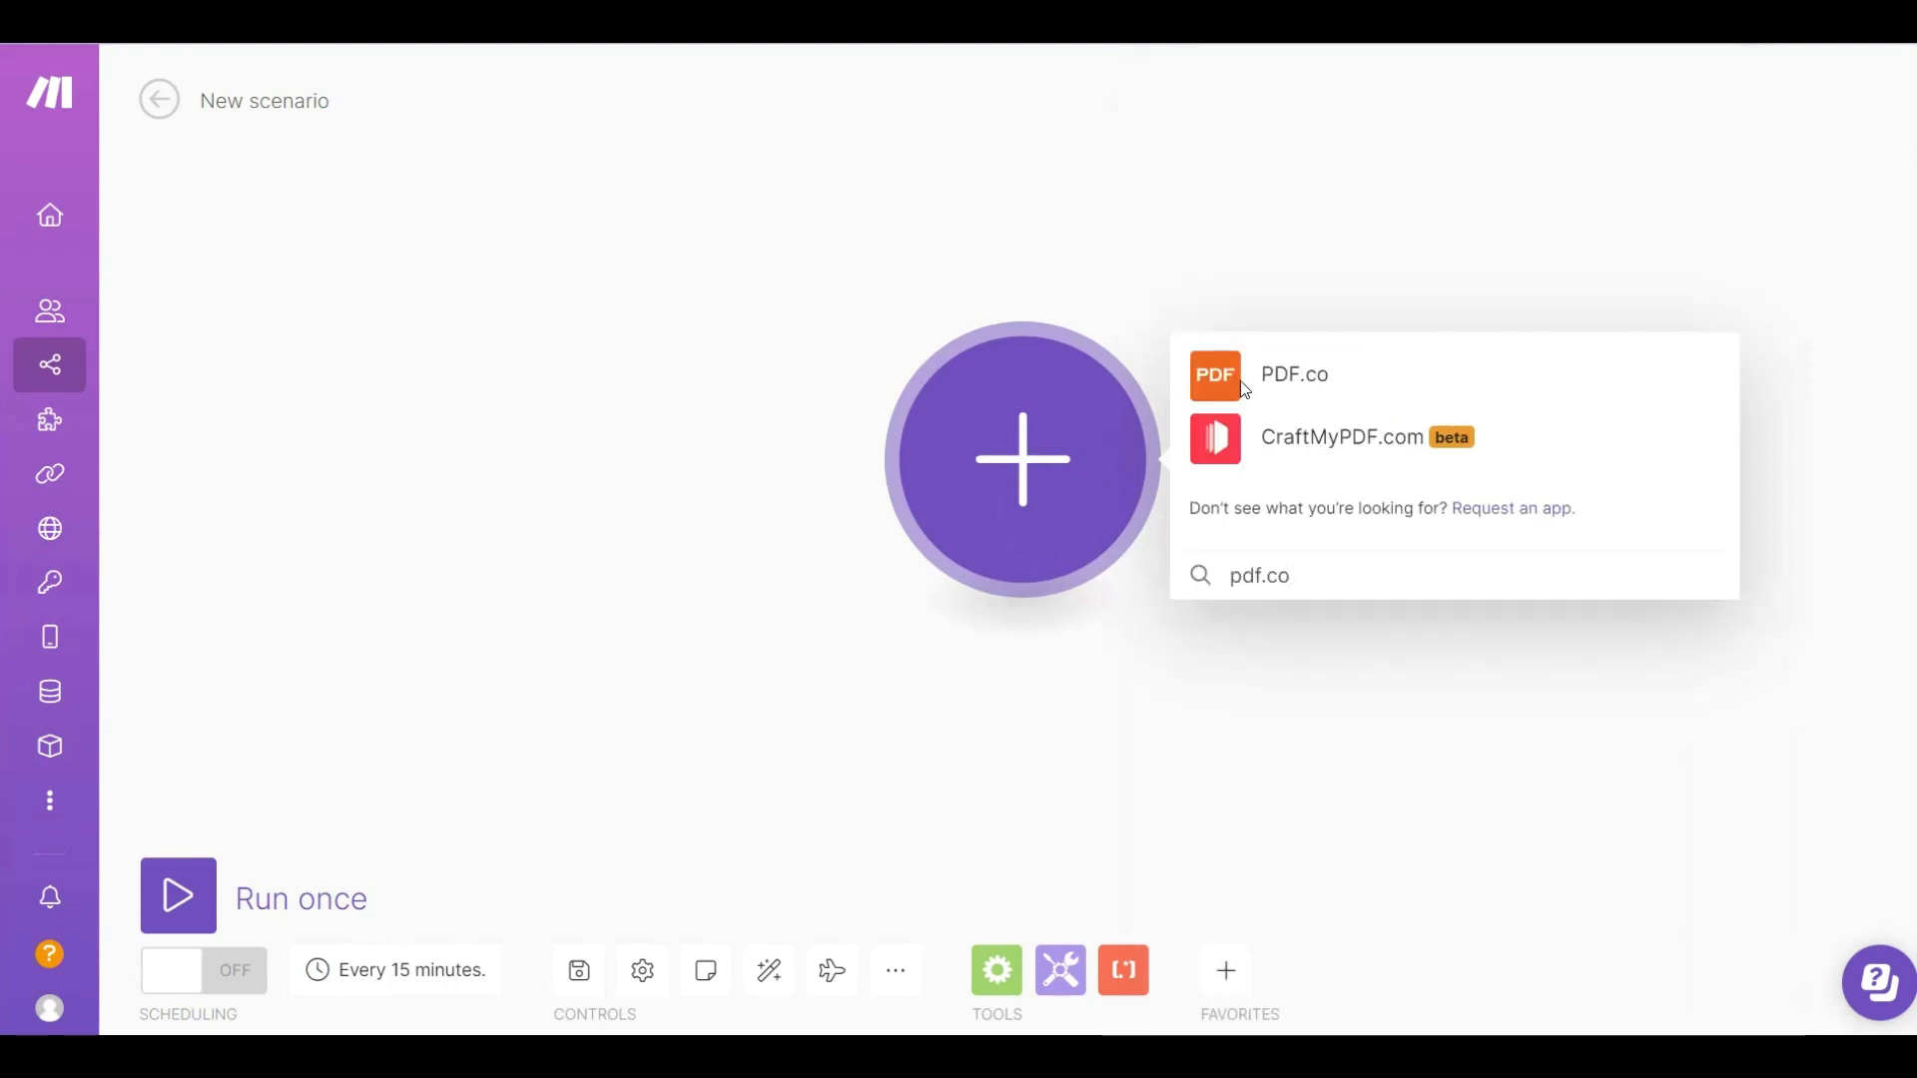
left_click(1298, 387)
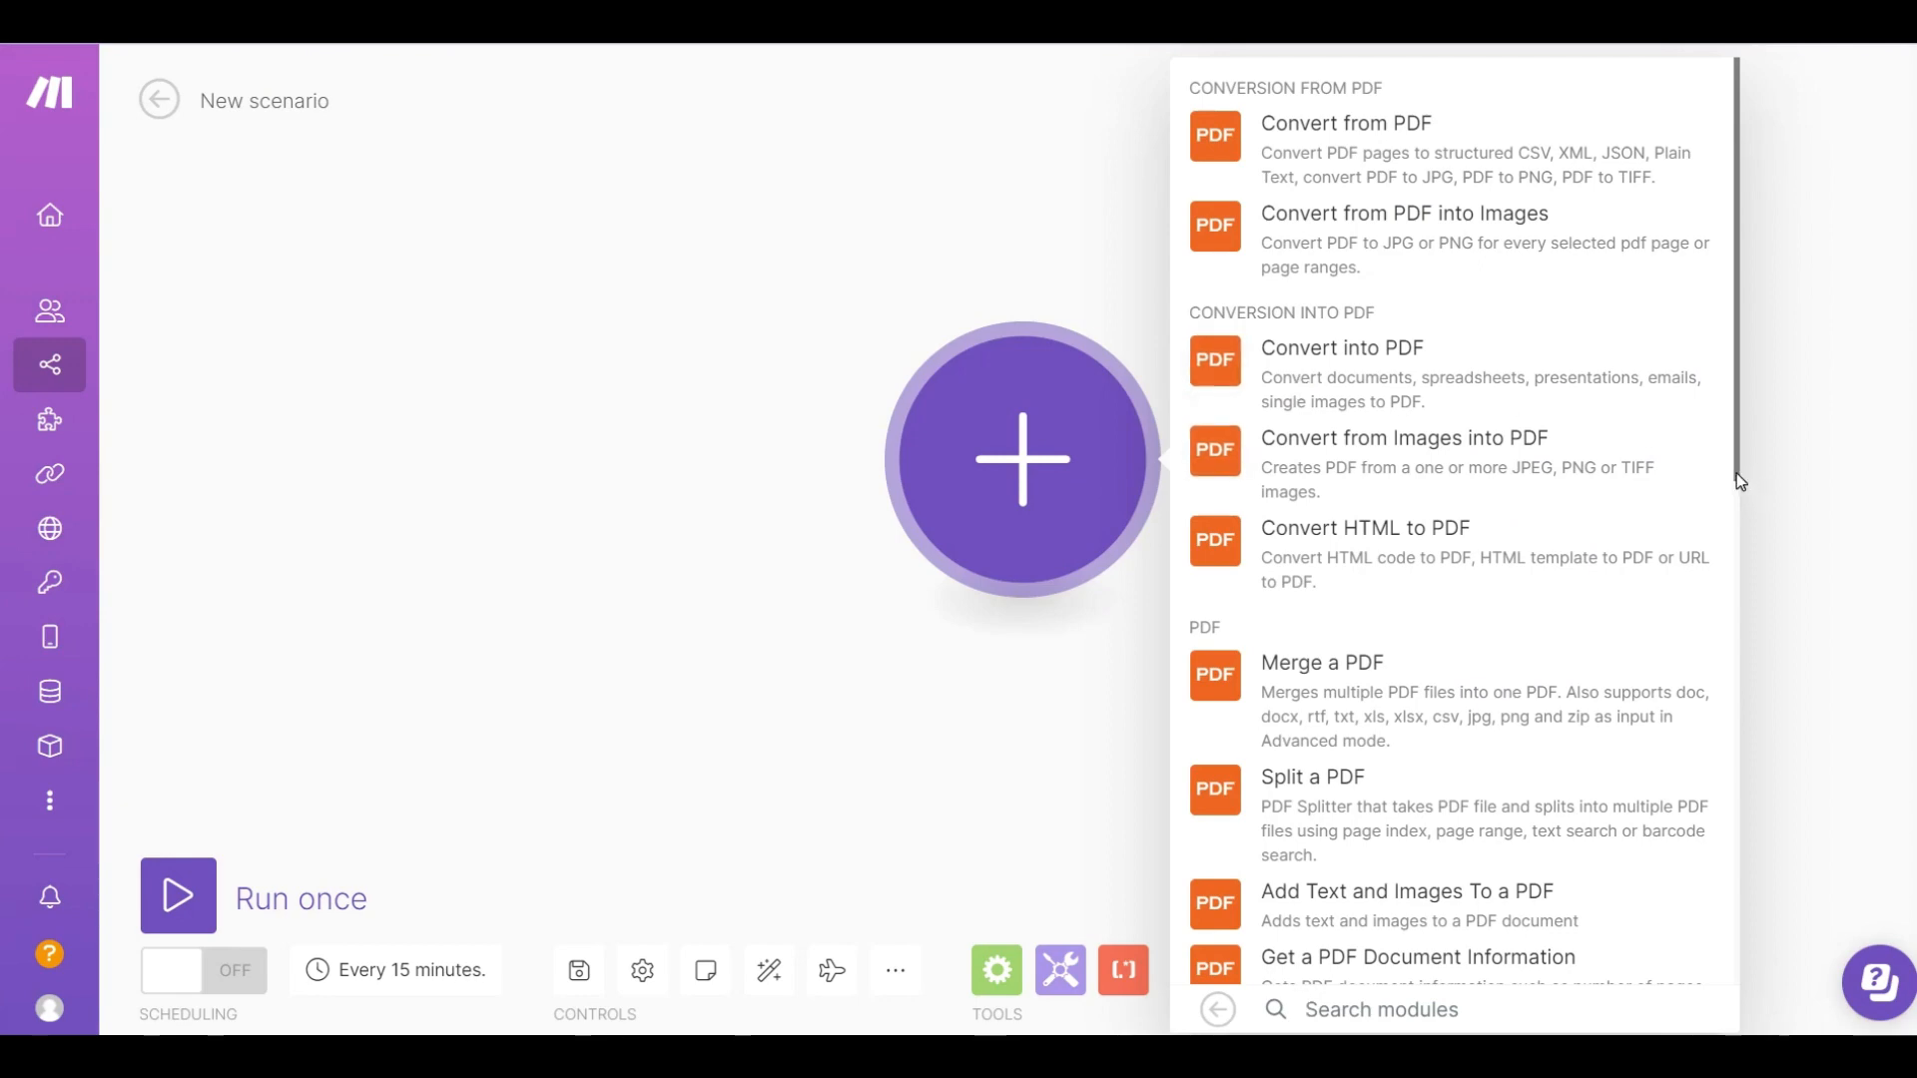
left_click_drag(1738, 481, 1763, 836)
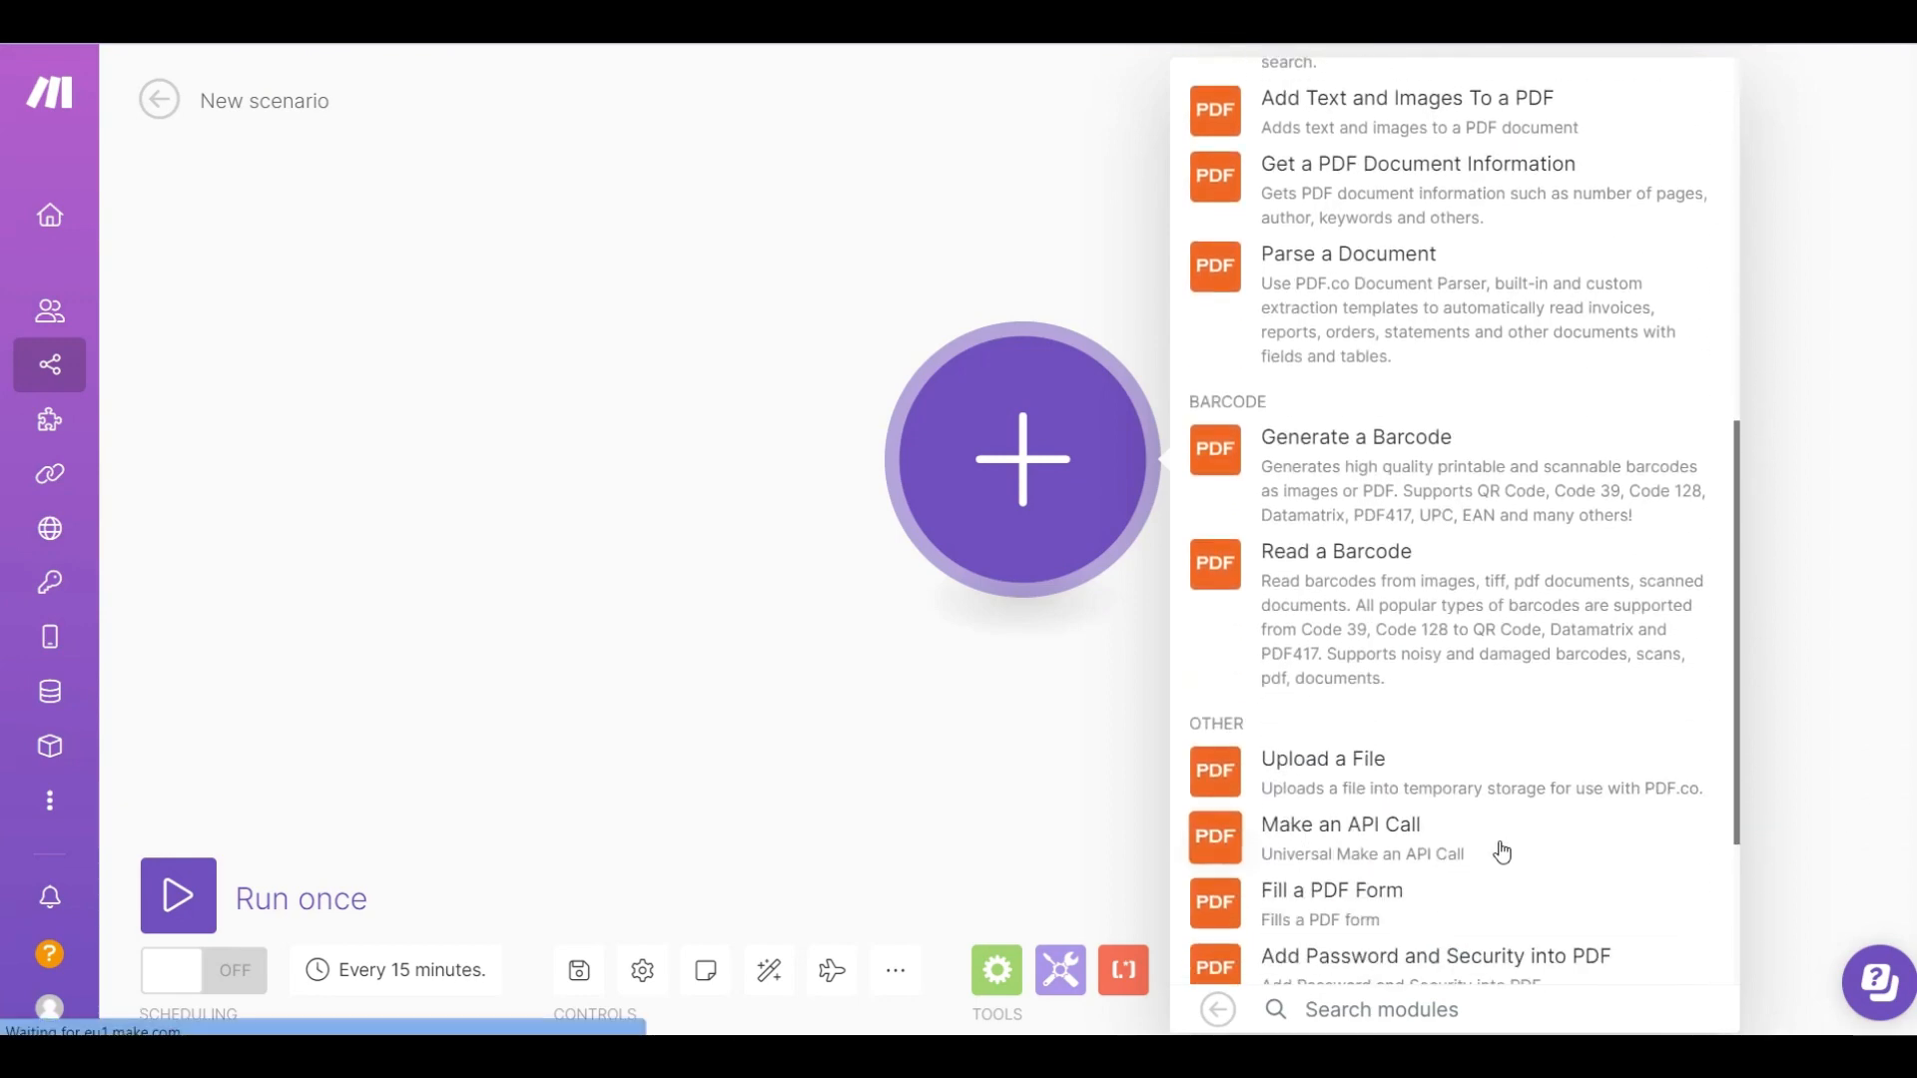
left_click(1345, 844)
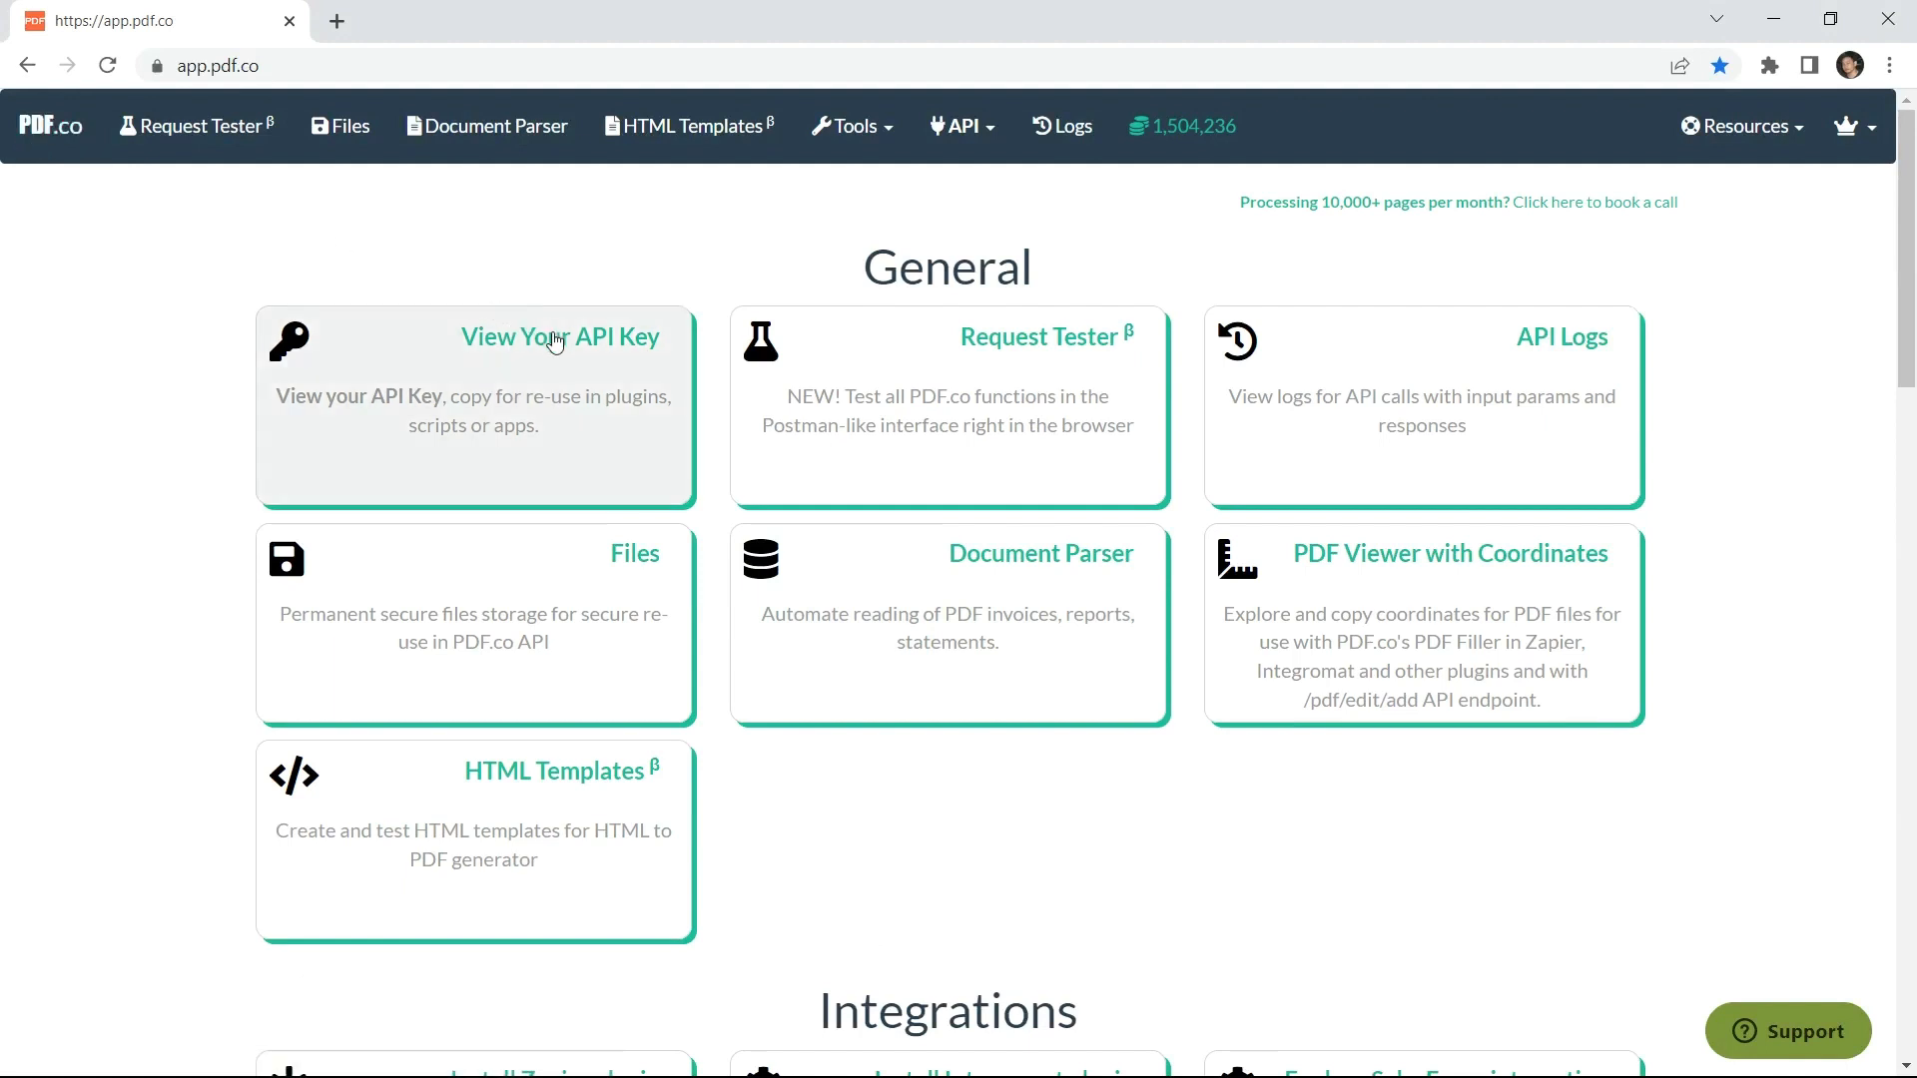
Switch to the PDF.co dashboard, reveal the API key details and copy the API key.
left_click(557, 344)
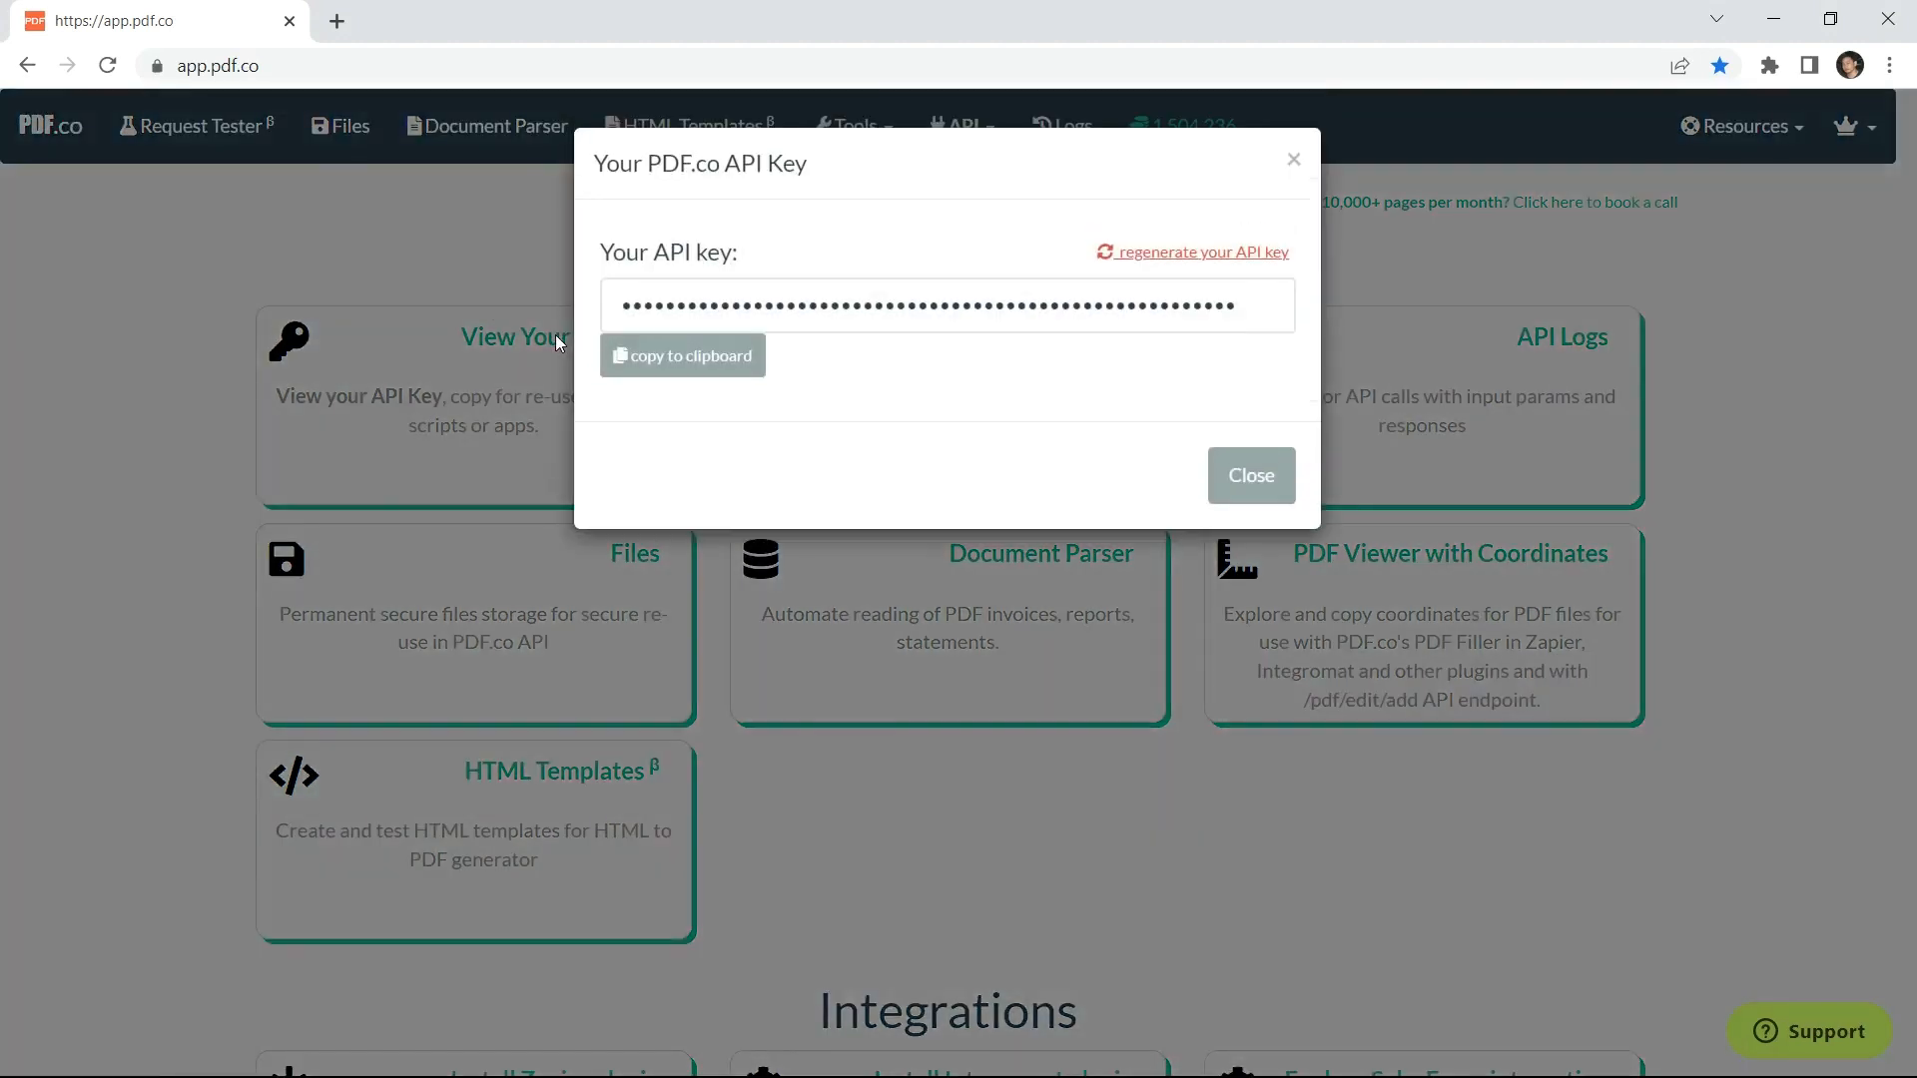
left_click(684, 359)
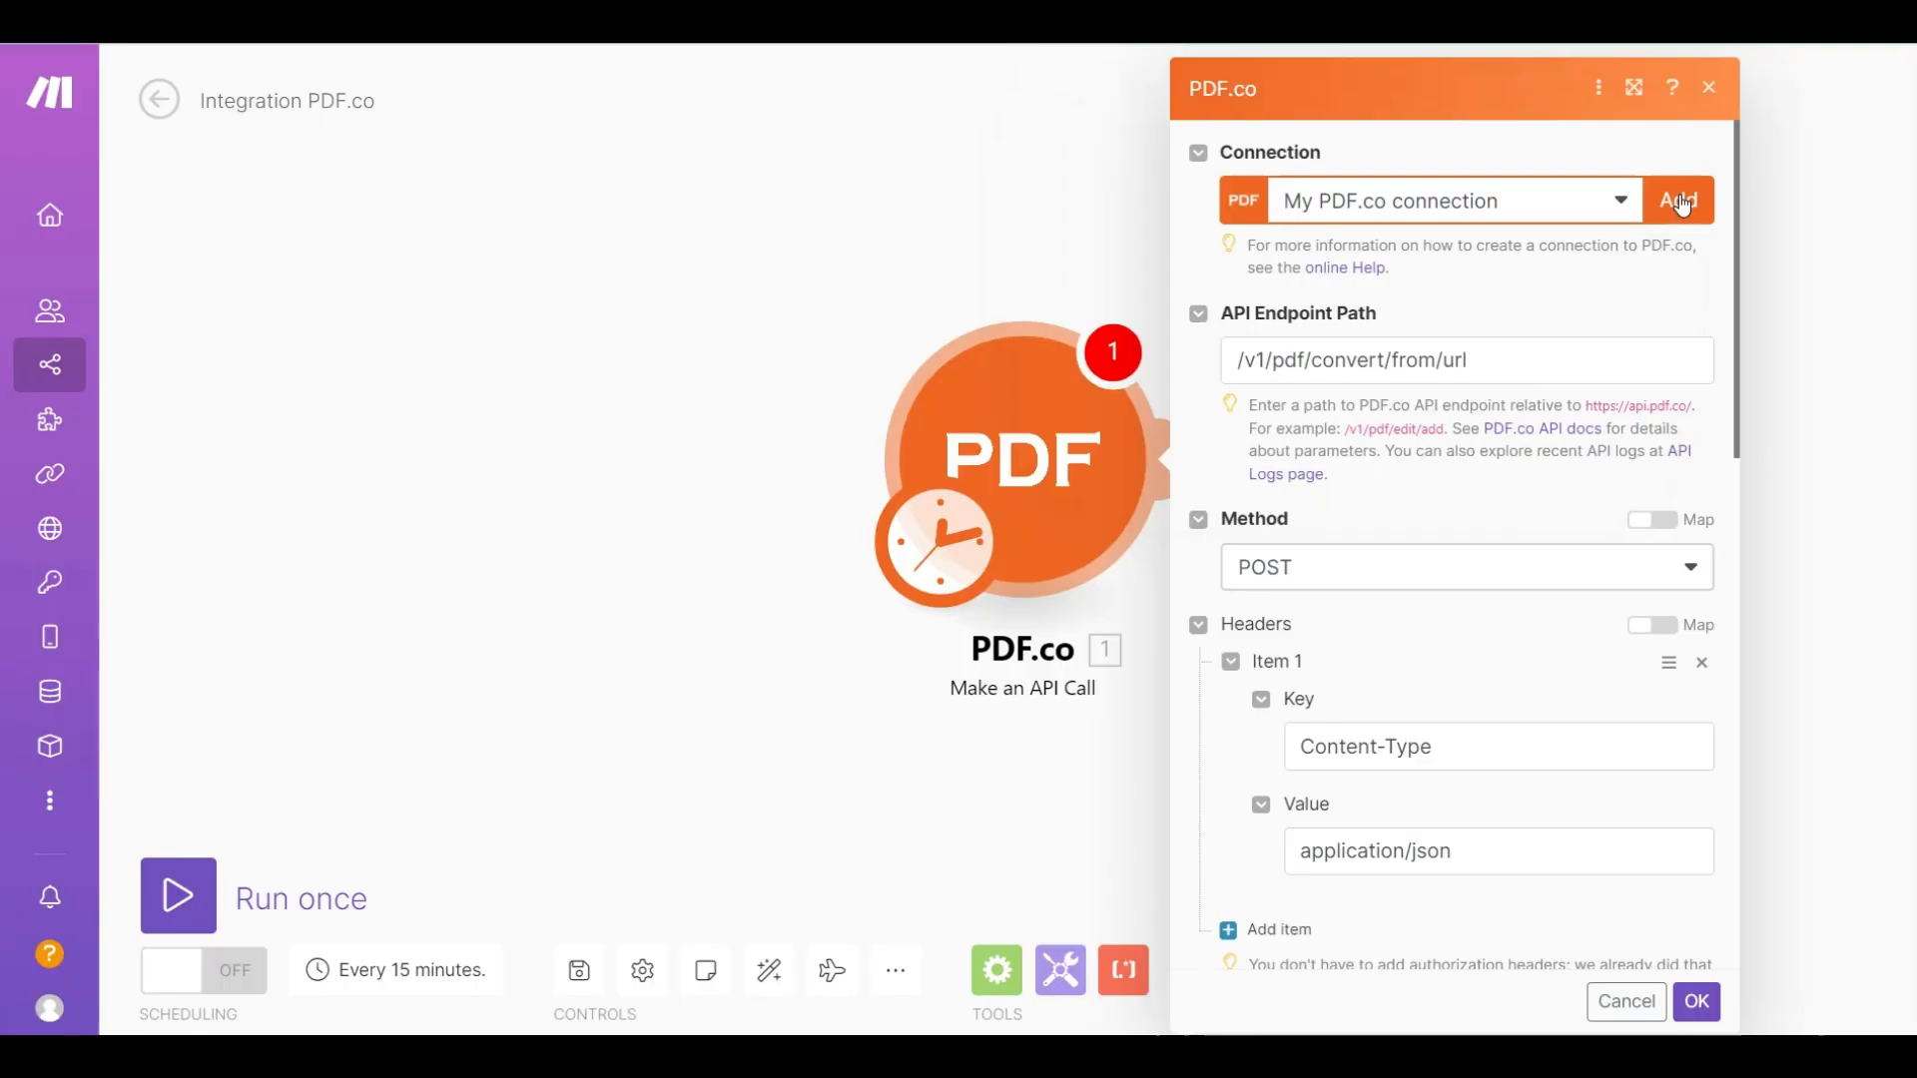
In Make's PDF.co module, set the API endpoint path to /v1/pdf/edit/replace-text.
left_click(1500, 357)
key("BackSpace")
key("BackSpace")
key("BackSpace")
key("BackSpace")
key("BackSpace")
key("BackSpace")
key("BackSpace")
key("BackSpace")
key("BackSpace")
key("BackSpace")
key("BackSpace")
key("BackSpace")
key("BackSpace")
key("BackSpace")
key("BackSpace")
key("BackSpace")
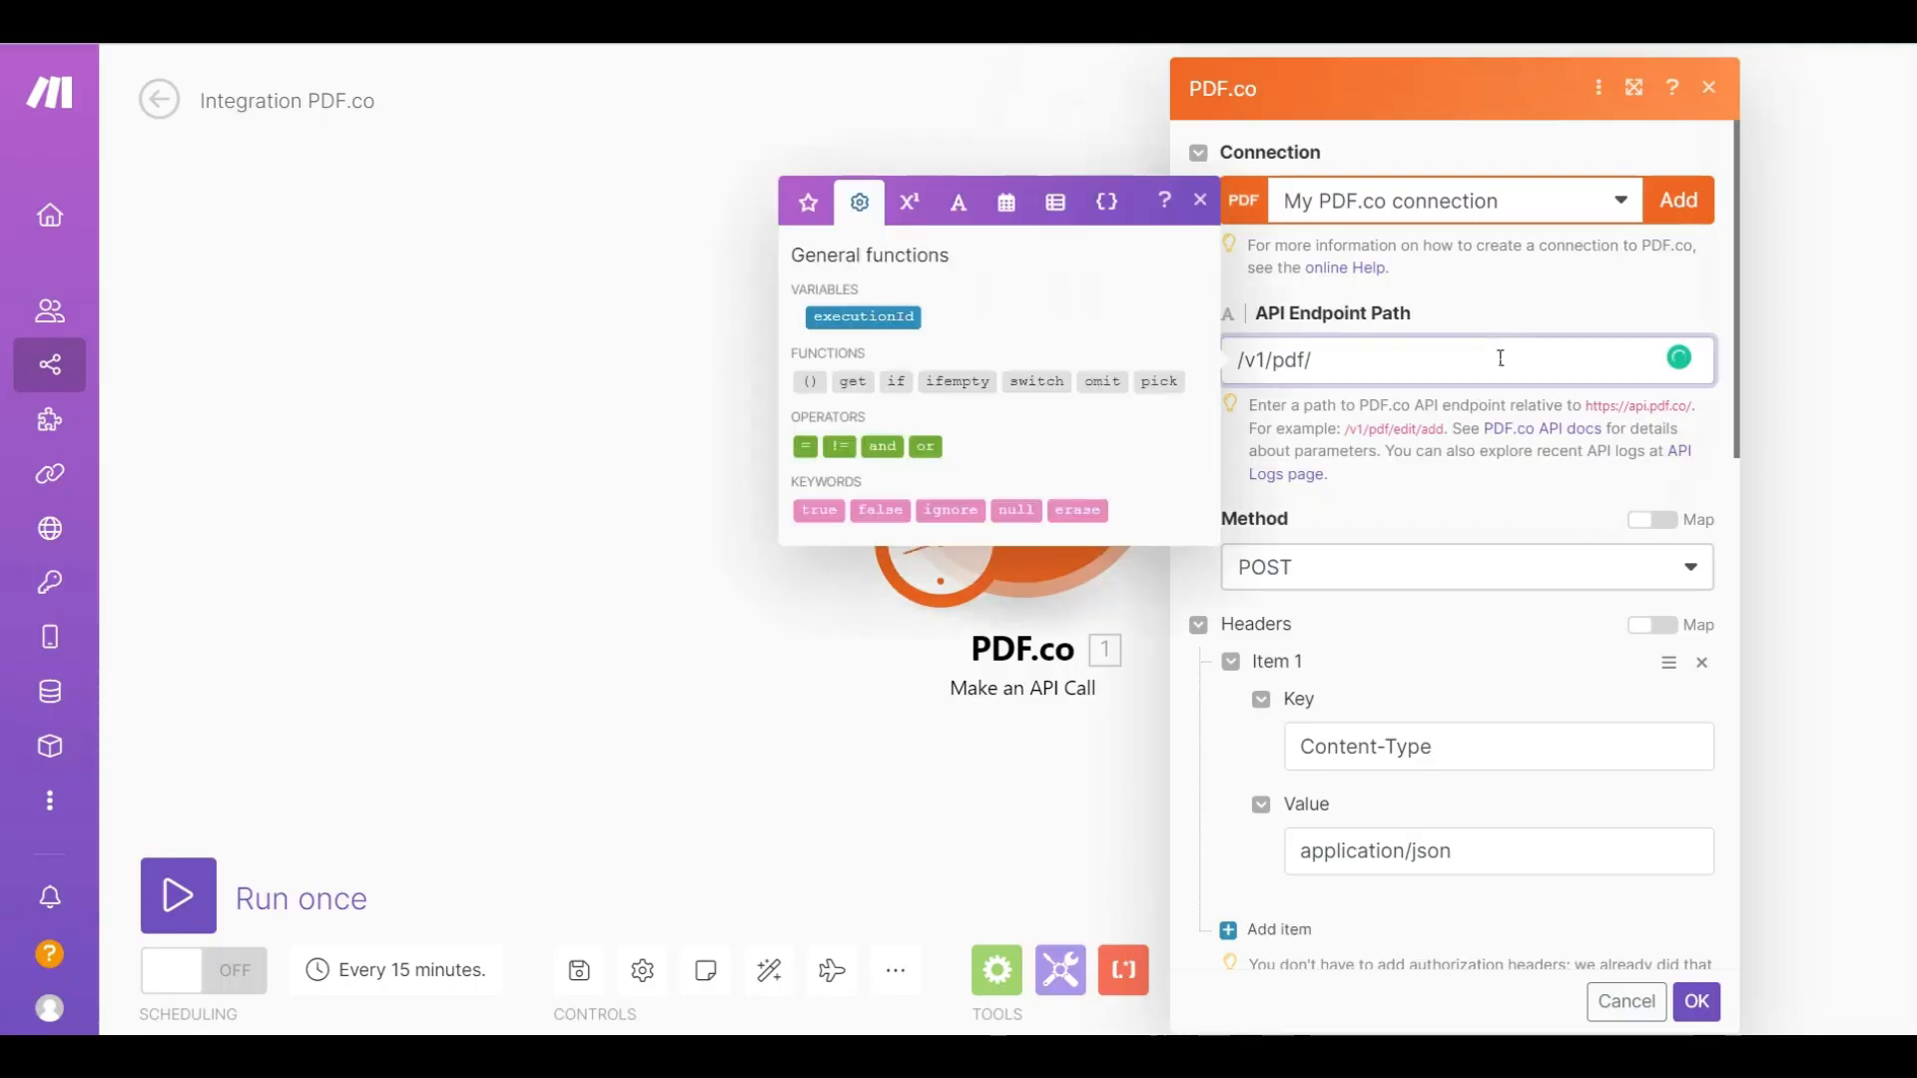
type("edit/replace")
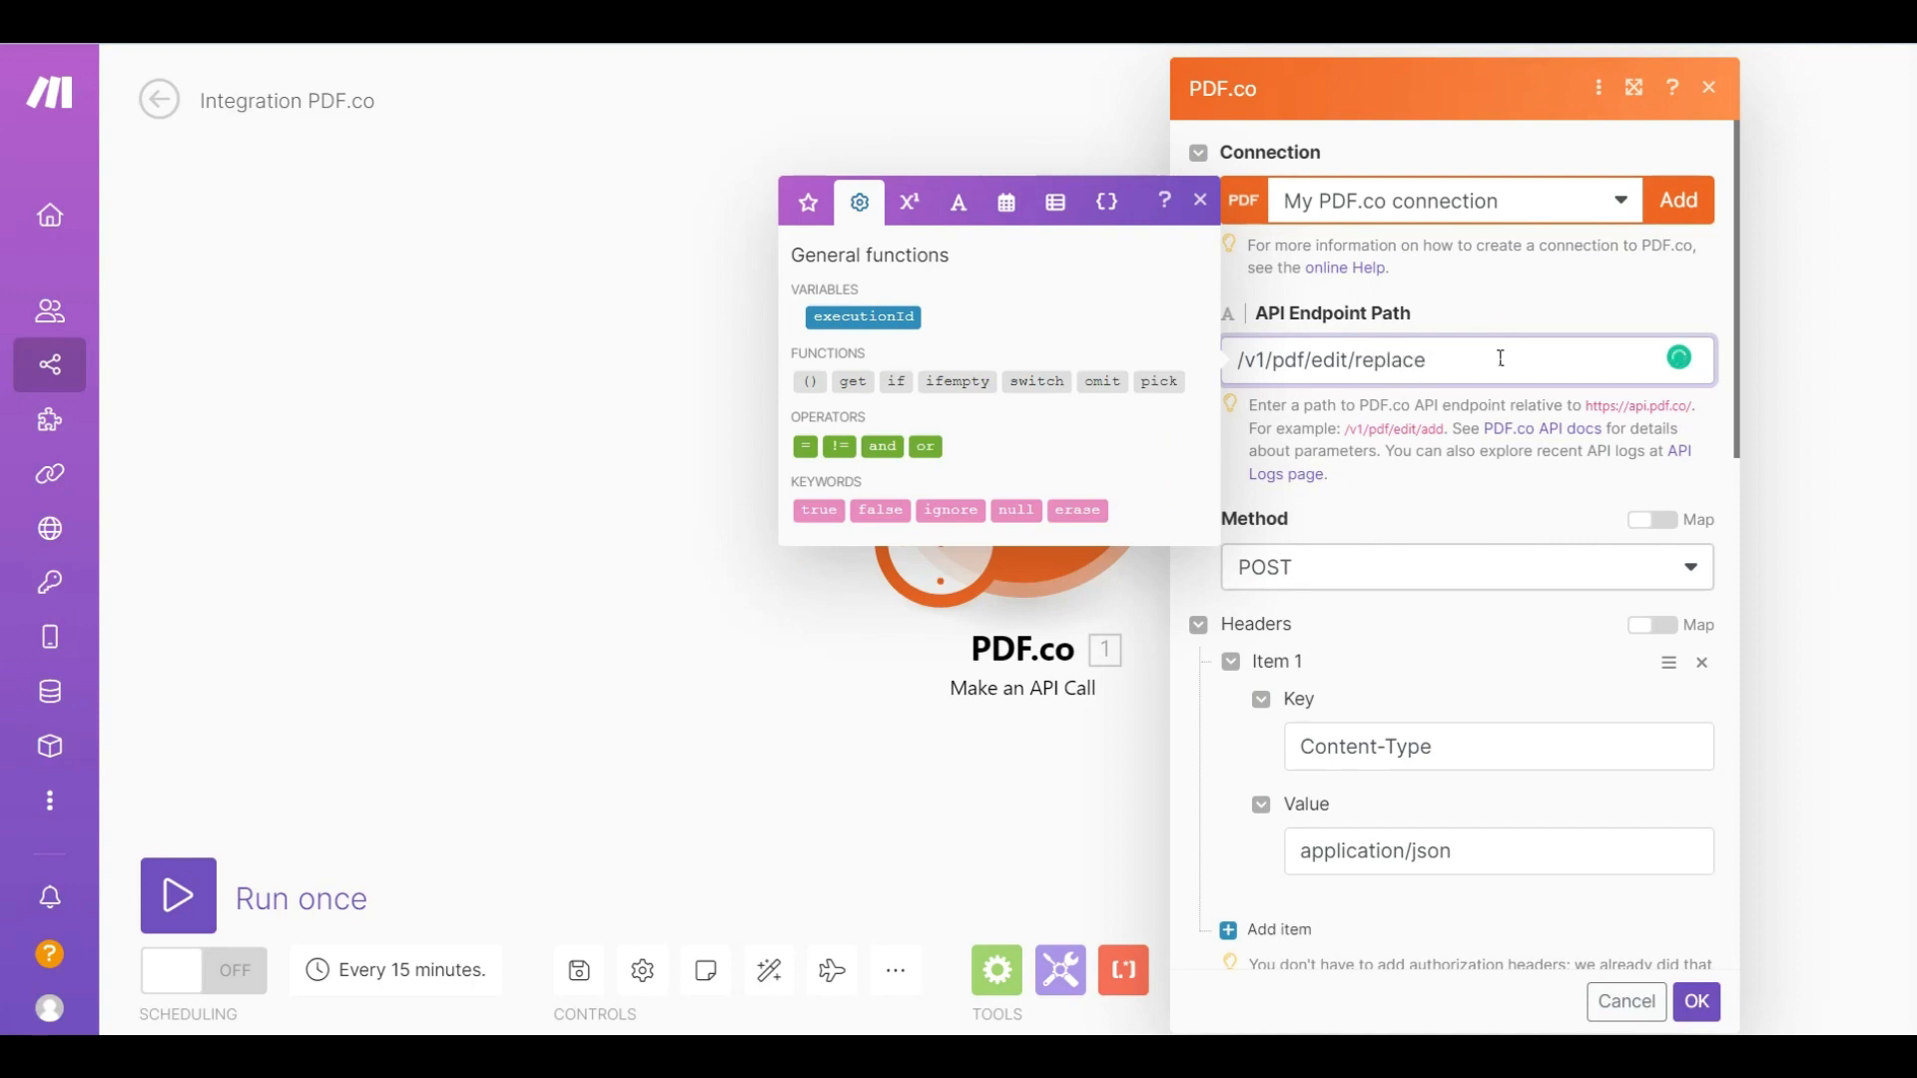
type("-text")
left_click_drag(1745, 435, 1815, 778)
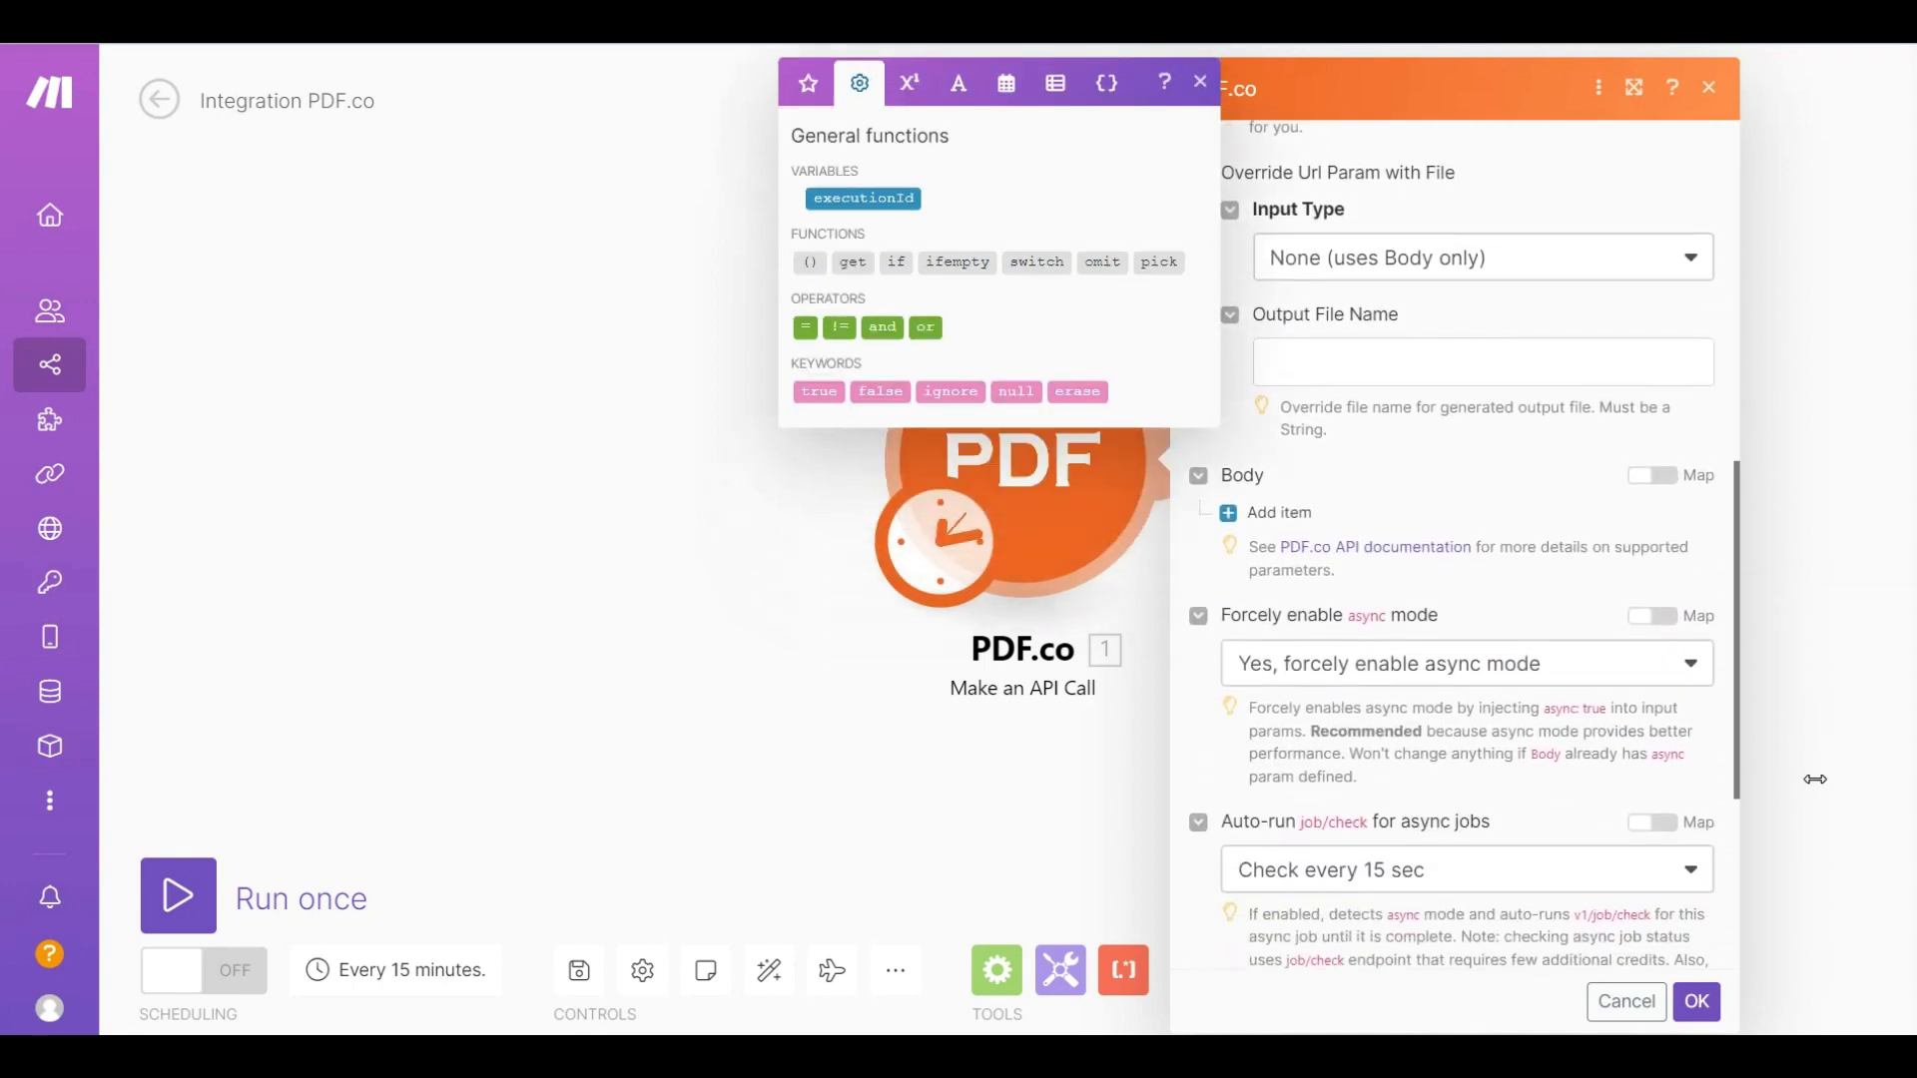
left_click(1695, 257)
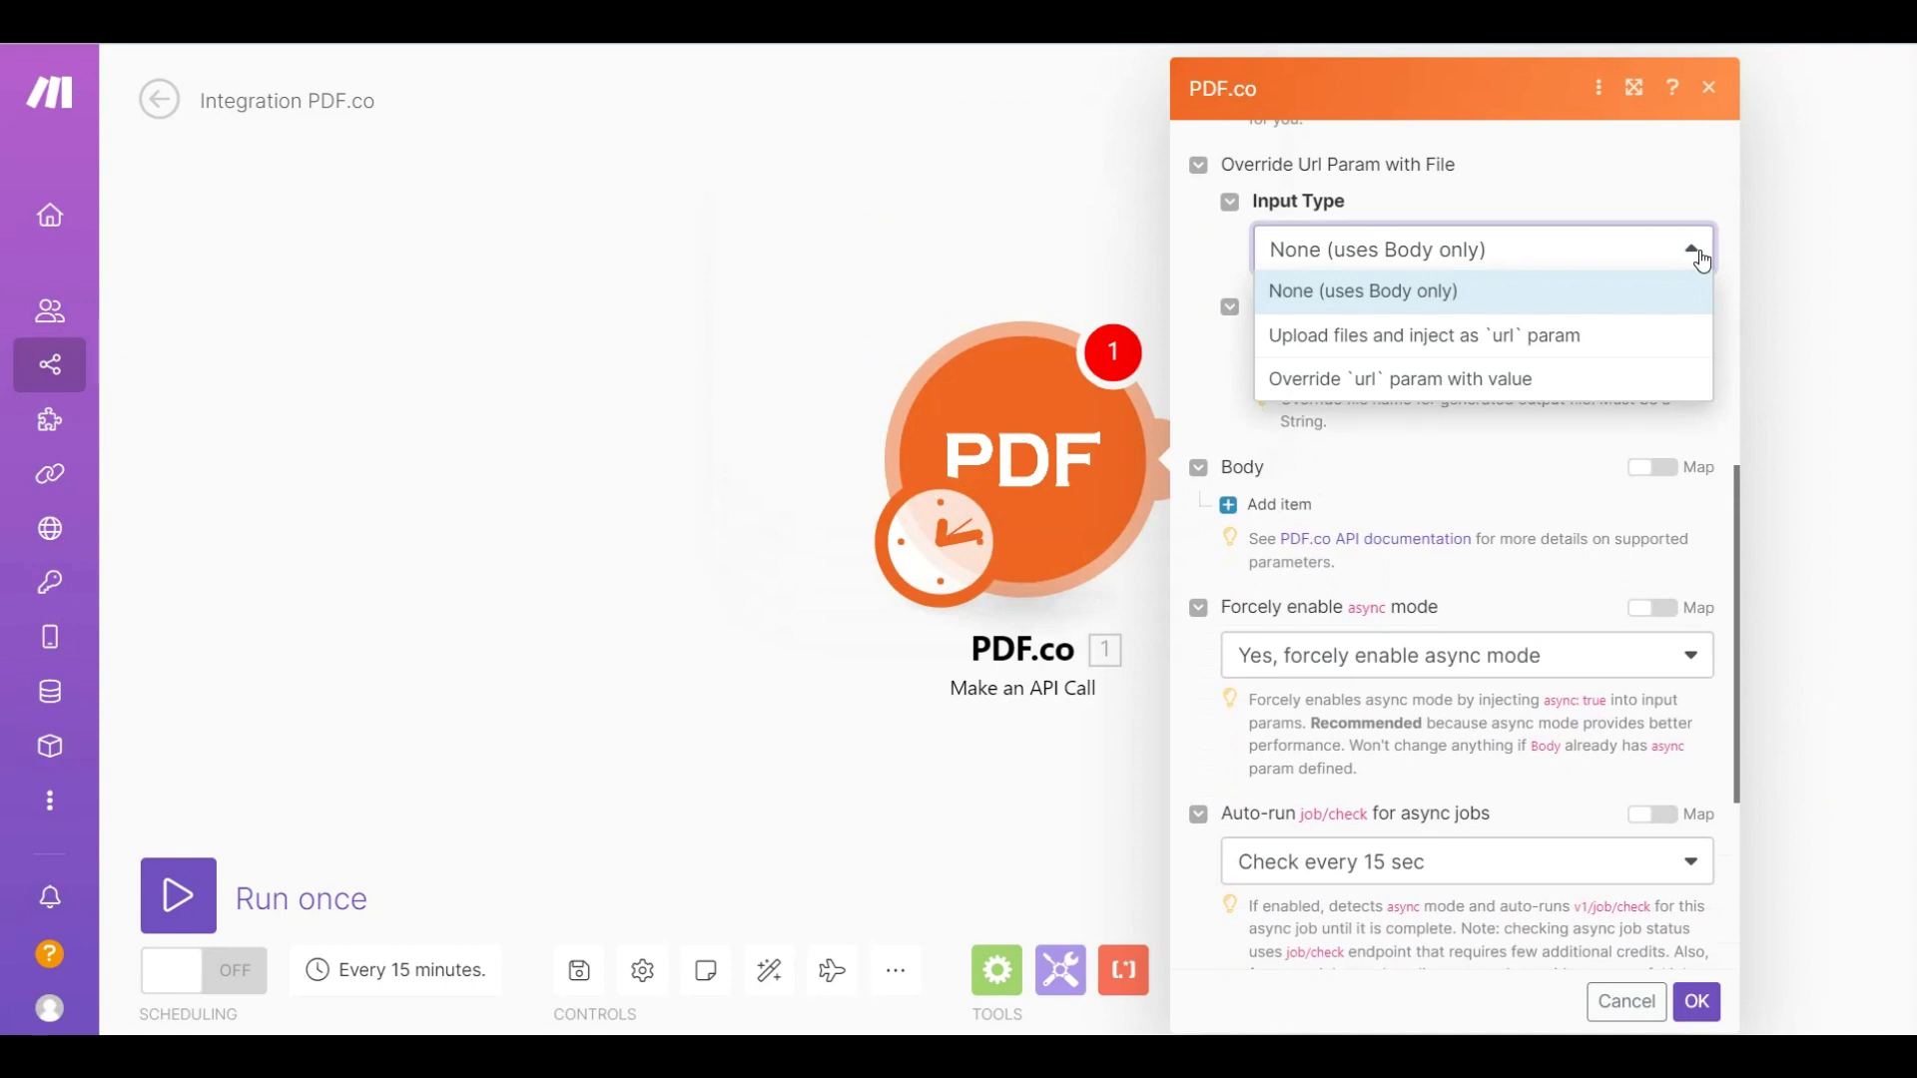
left_click(1533, 385)
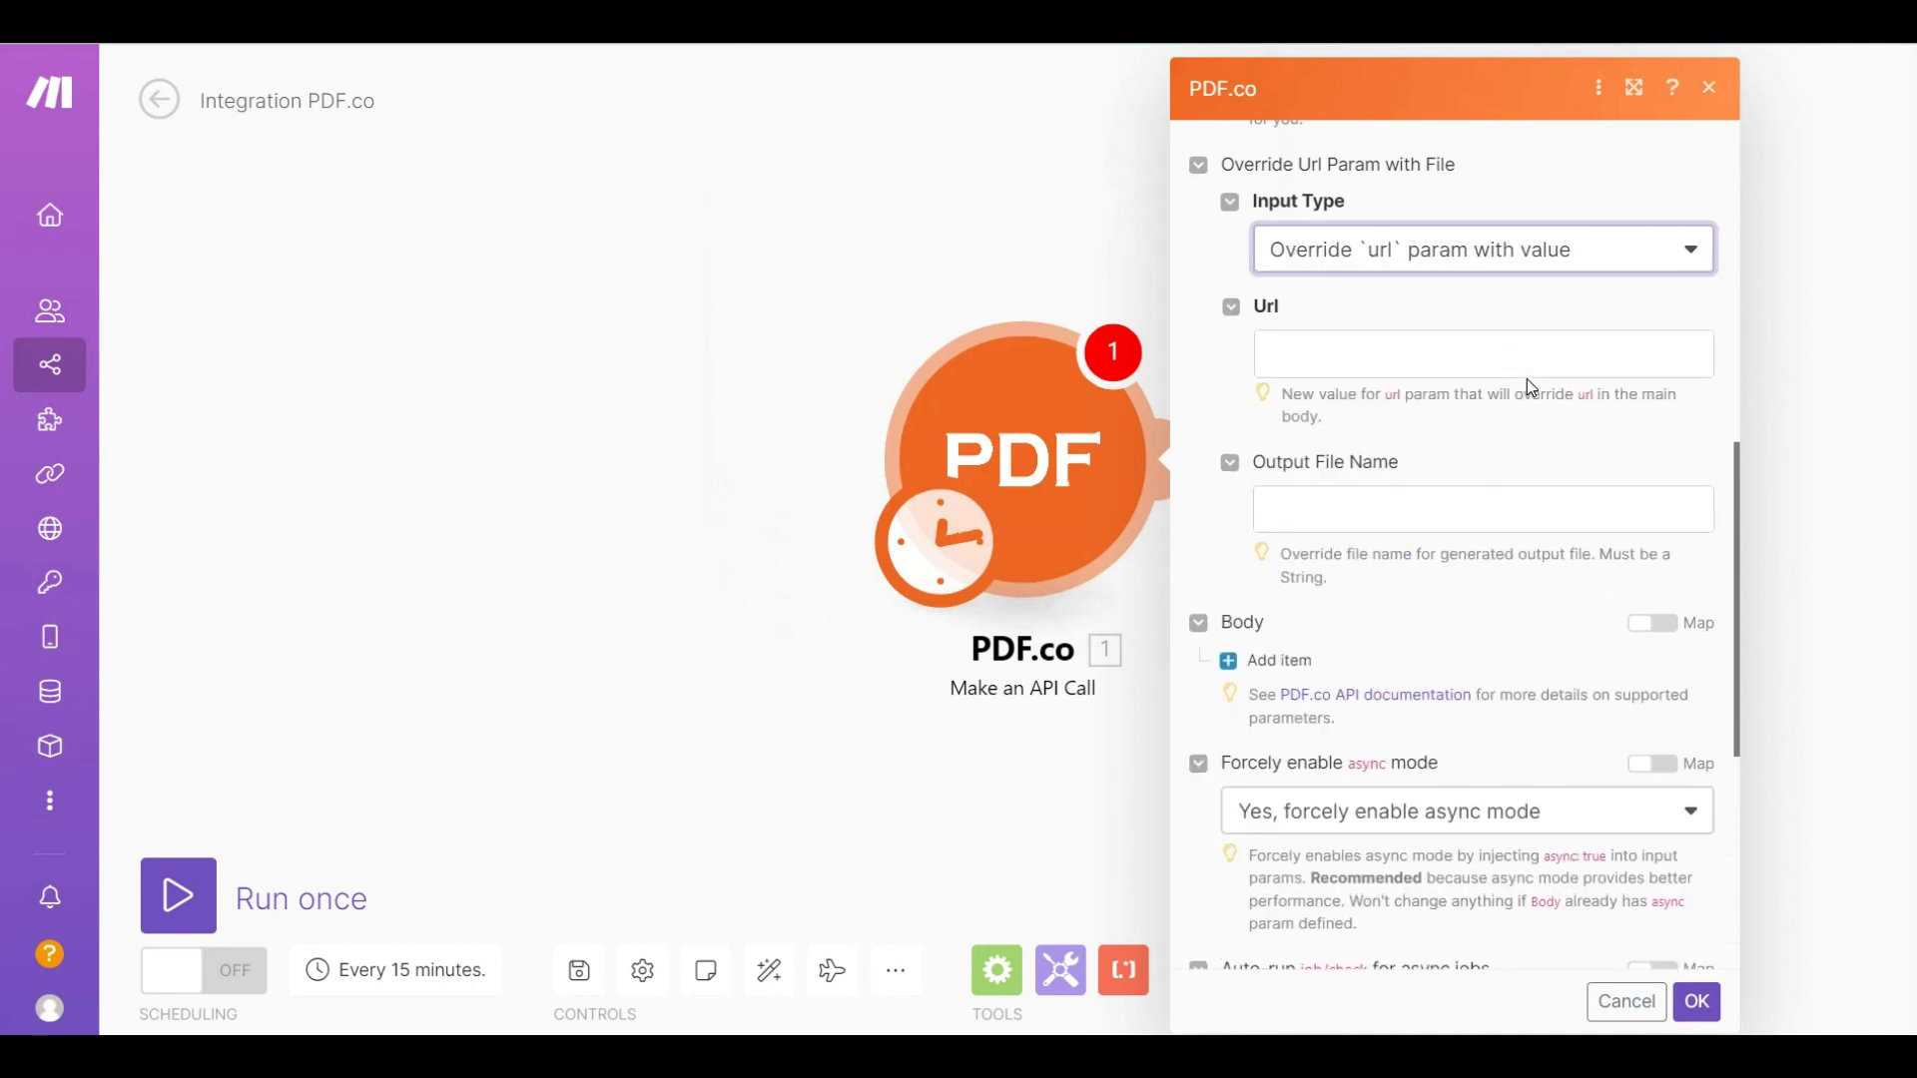
left_click(1514, 373)
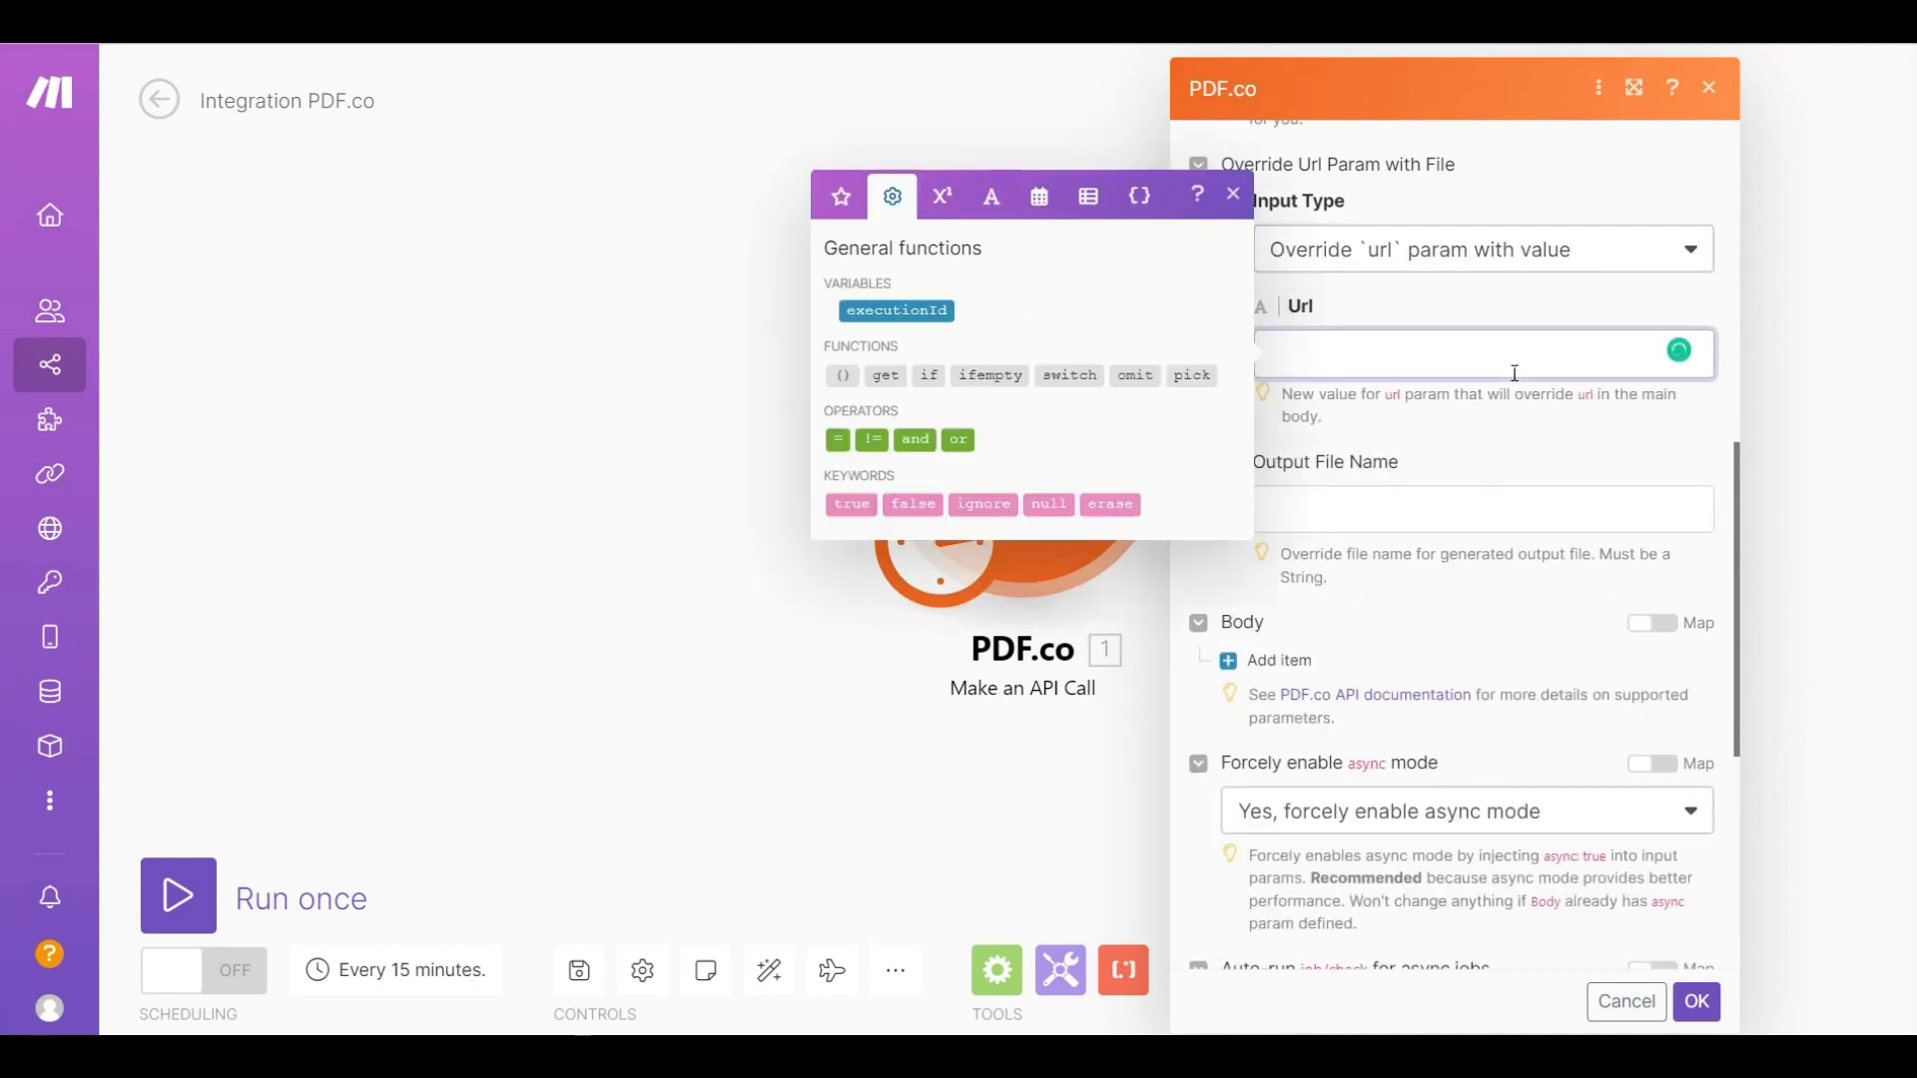
key("ctrl+v")
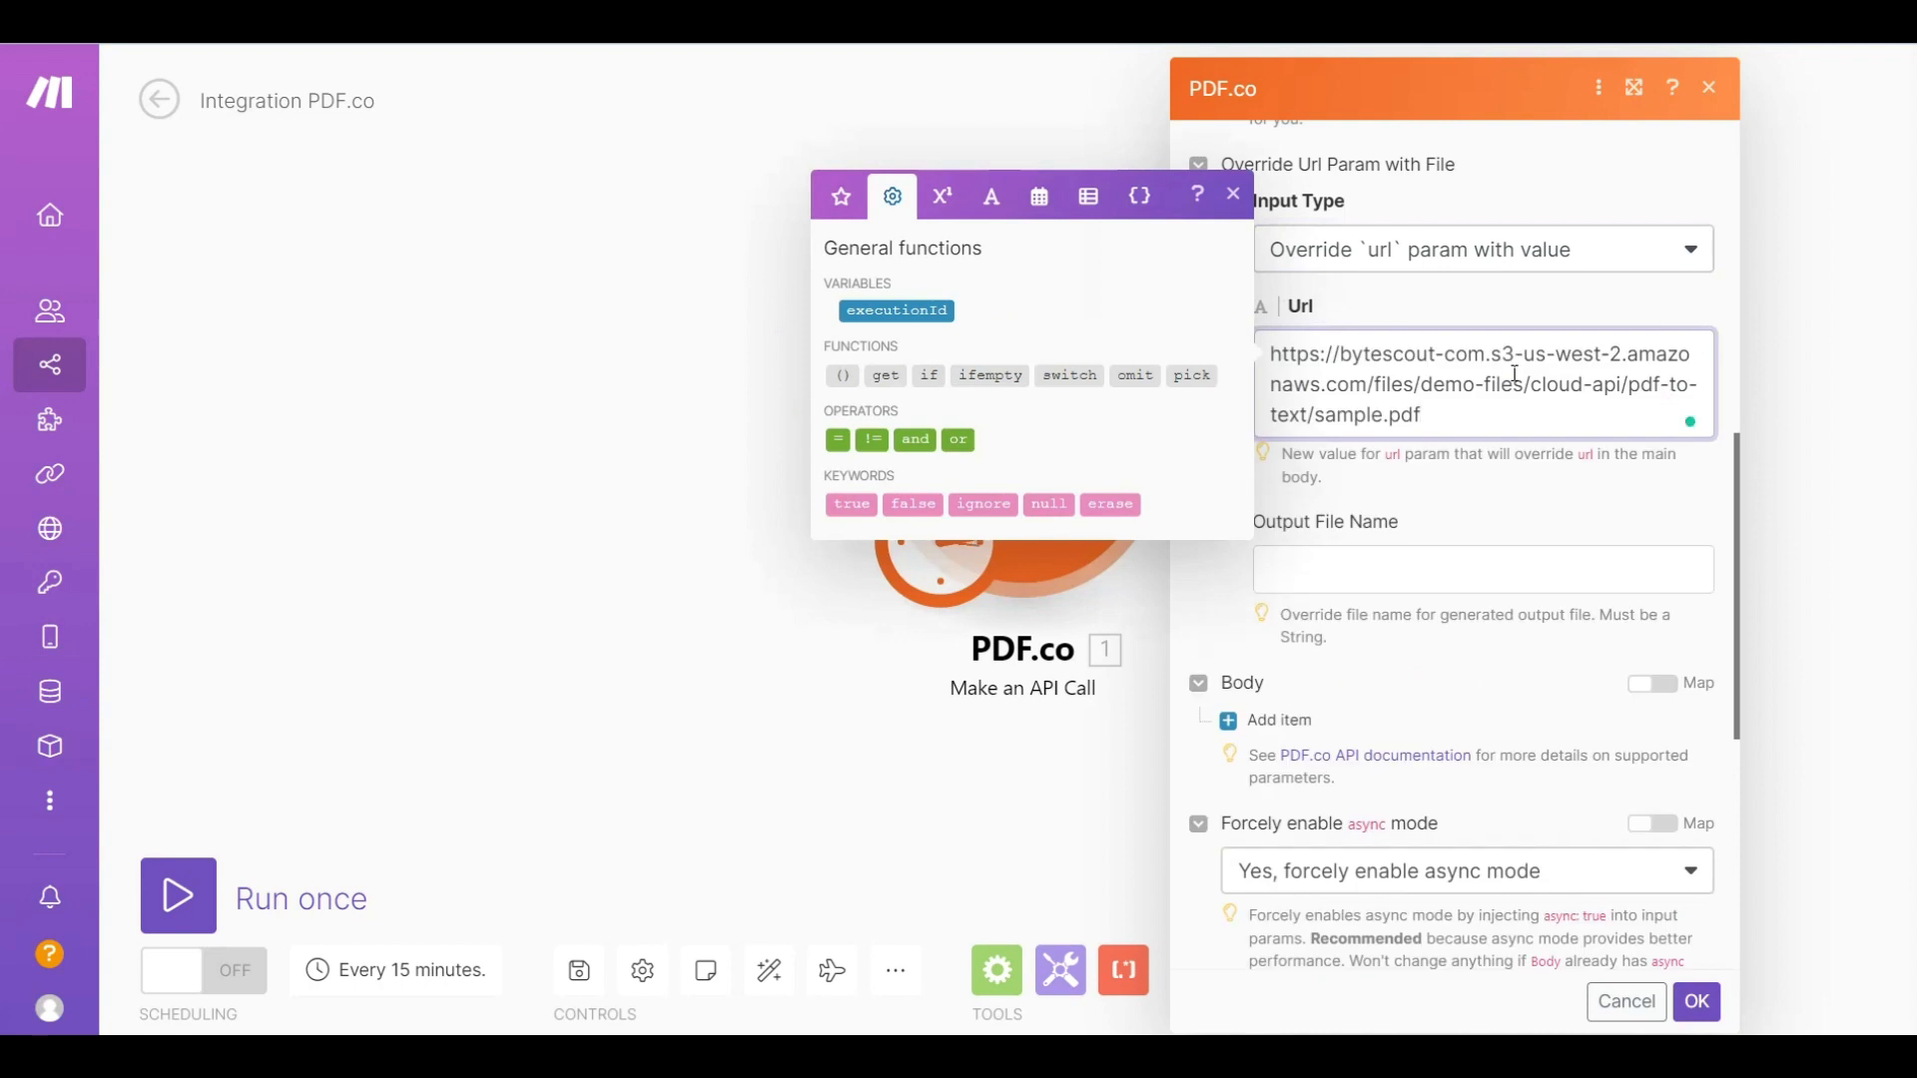
left_click(1331, 579)
type("Output")
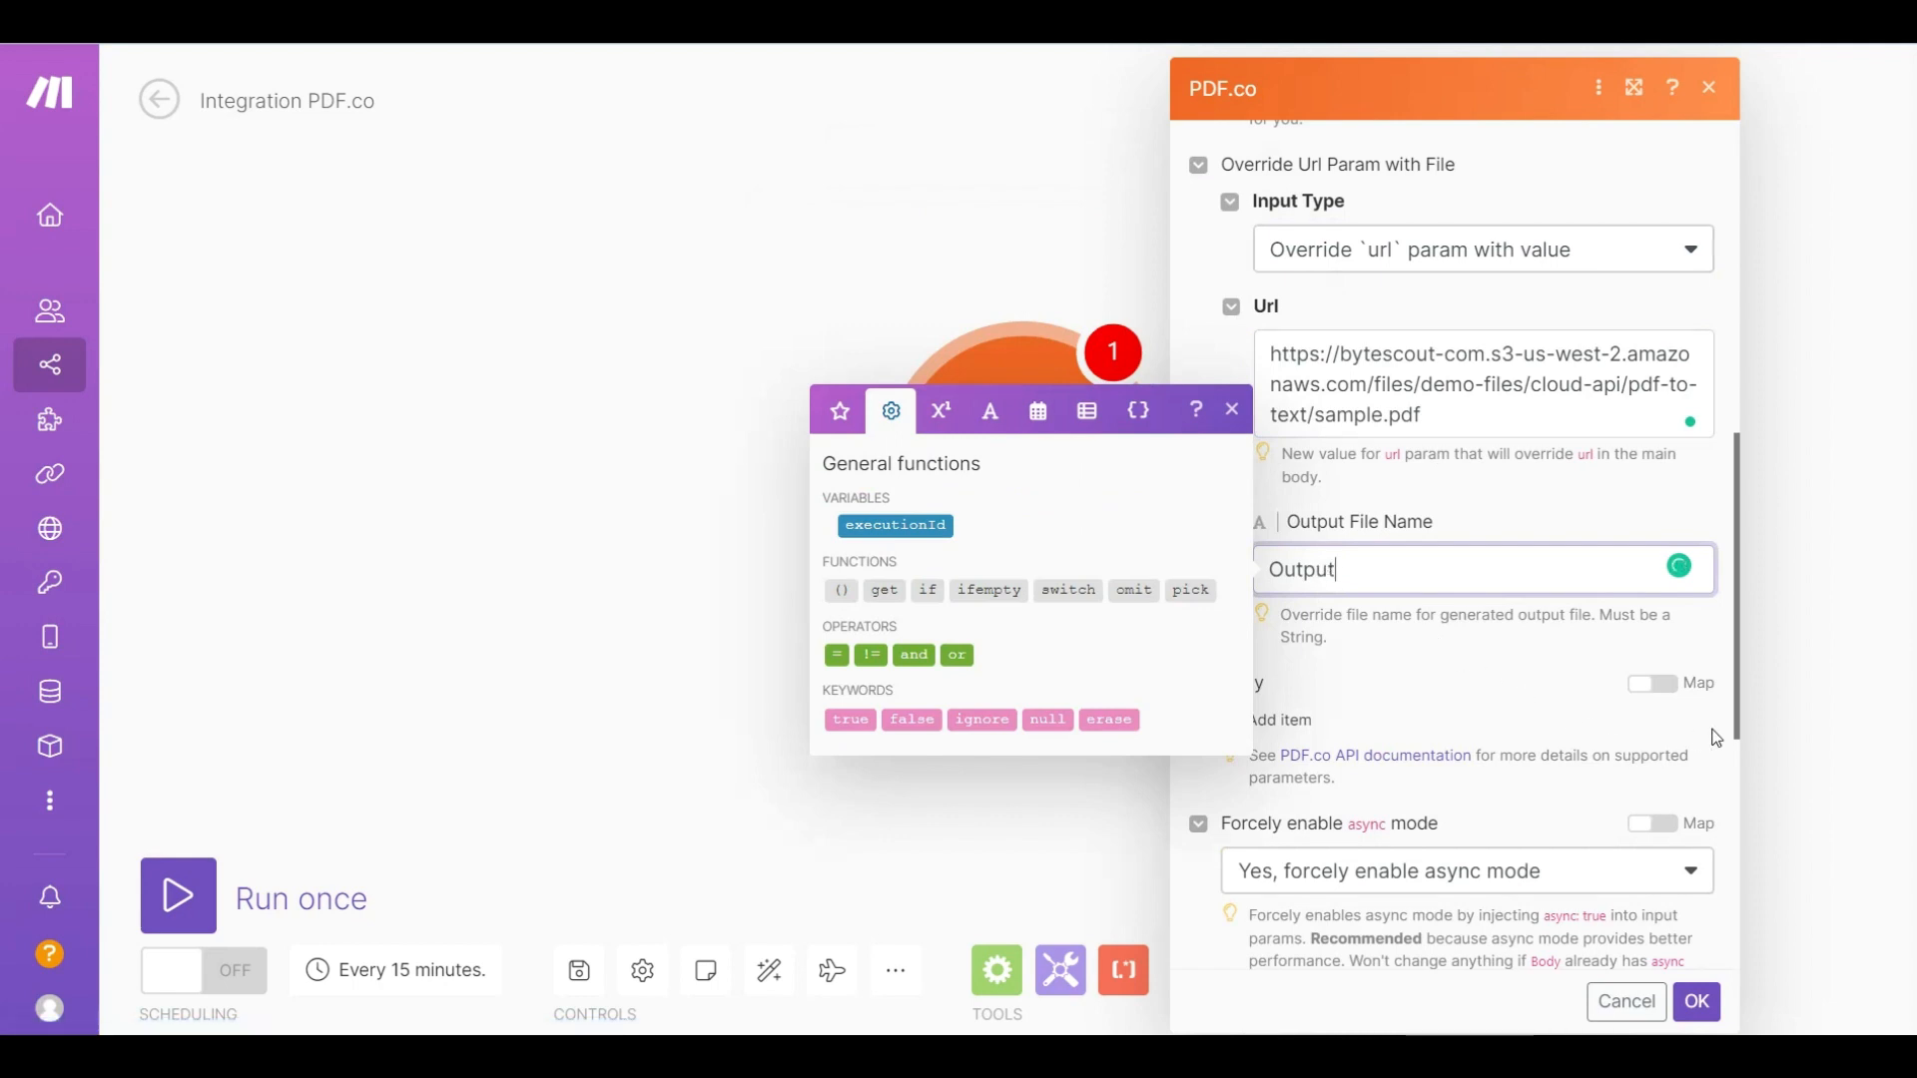
Add a first body item with the key searchString and the value "Your Company Name".
left_click_drag(1745, 733, 1755, 903)
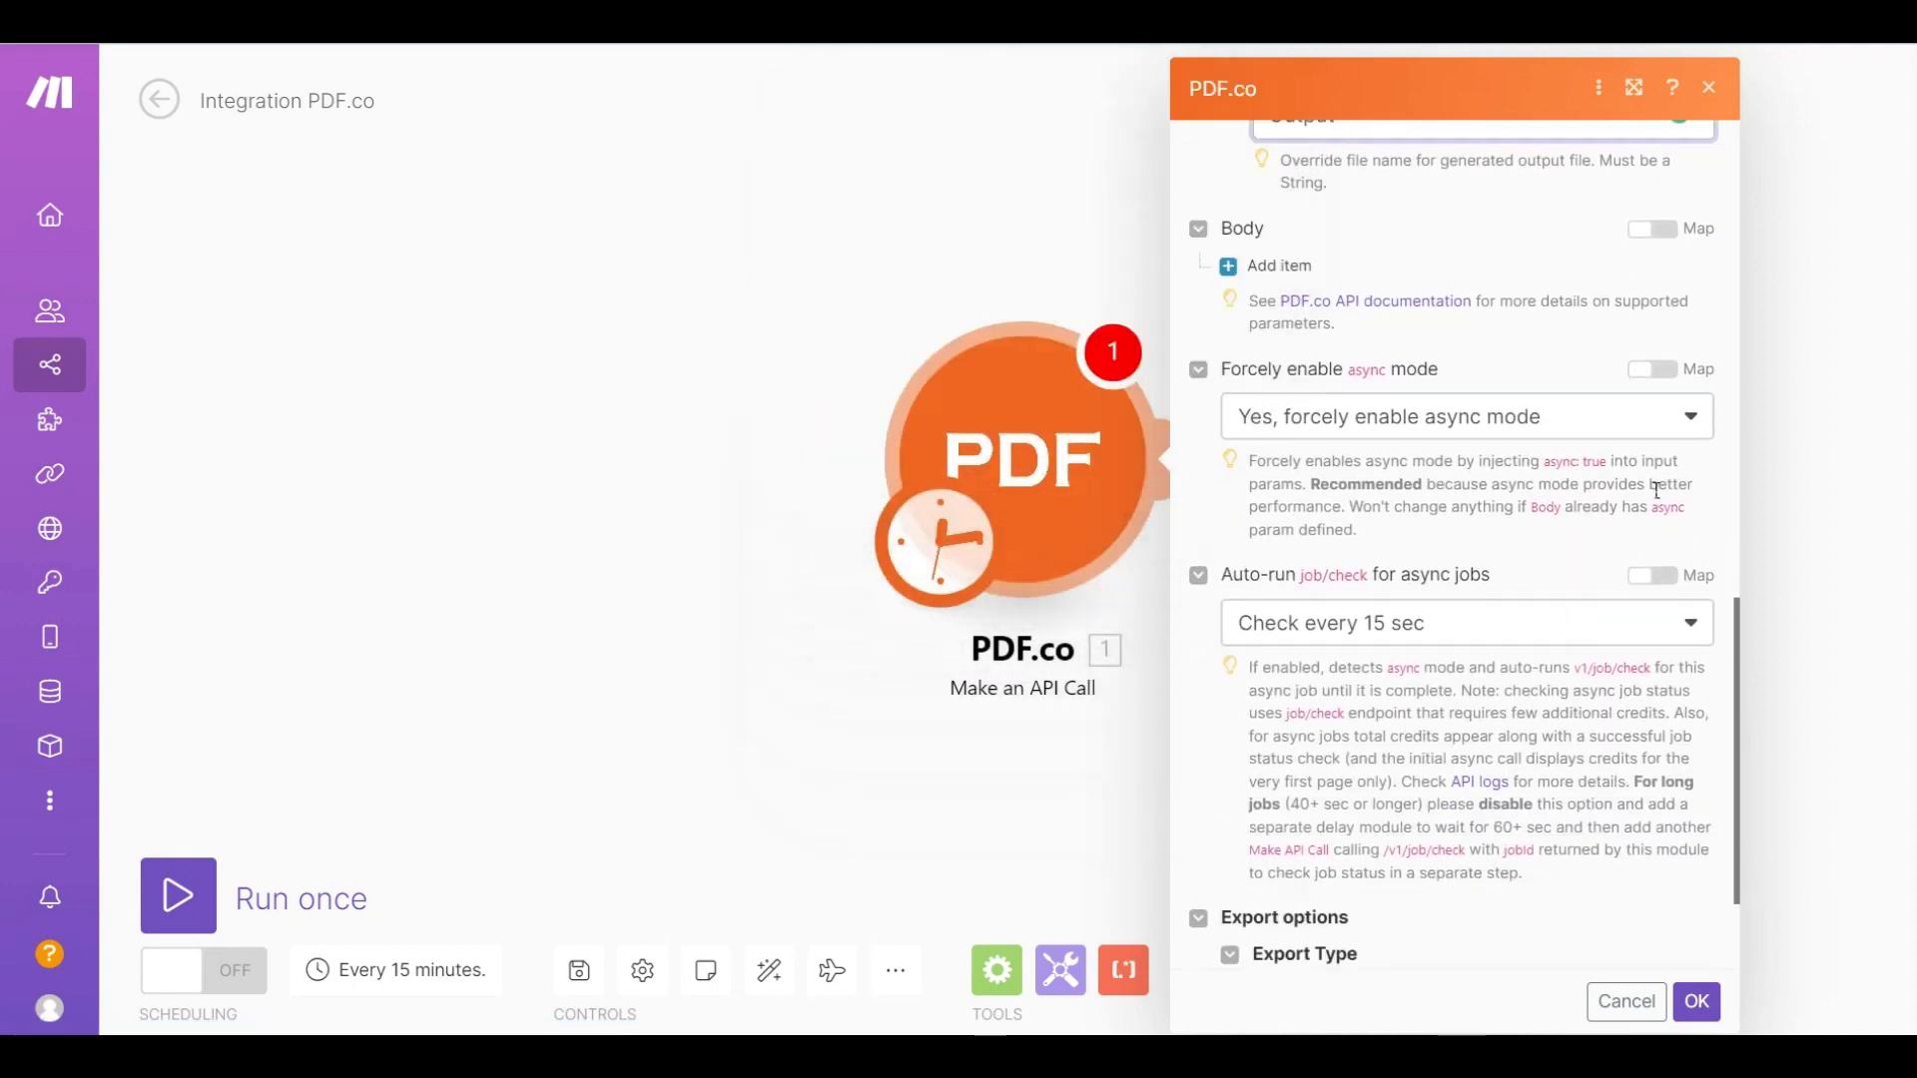
left_click(1285, 267)
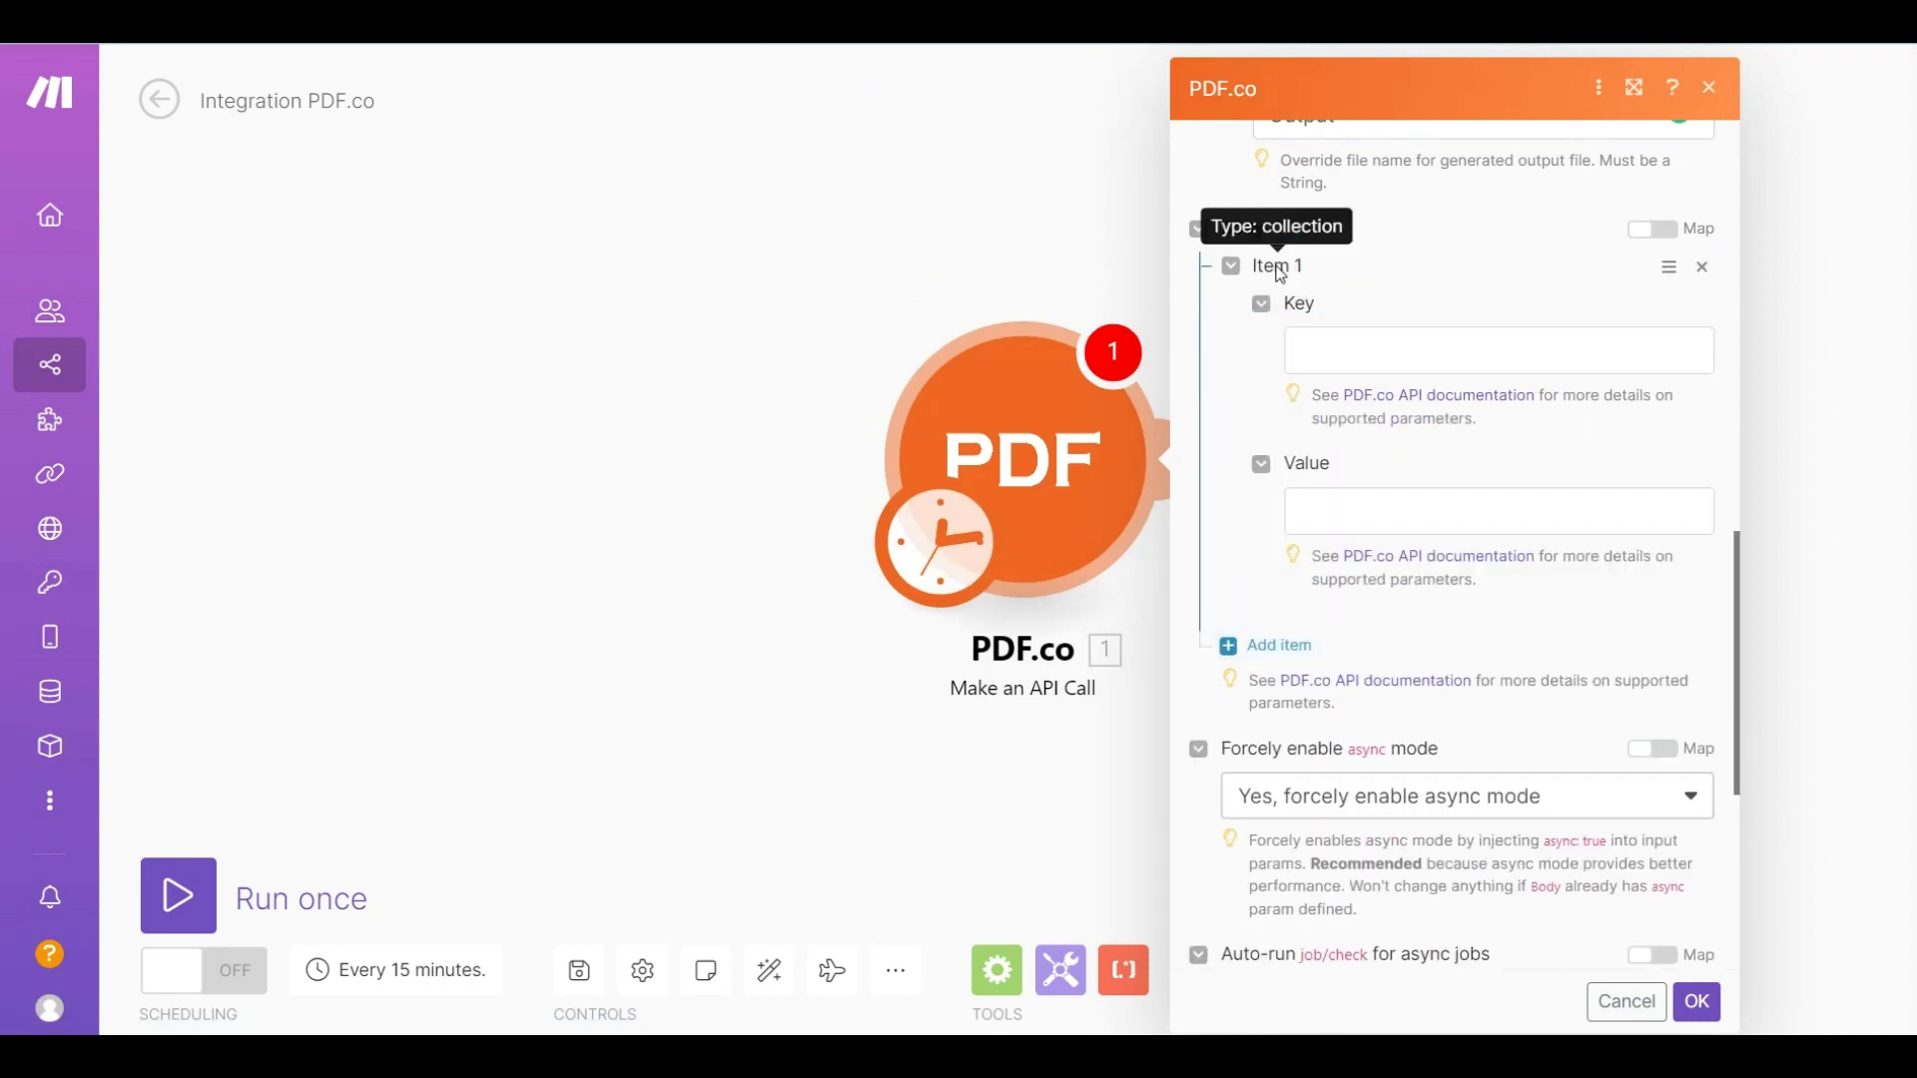
left_click(1327, 366)
type("se")
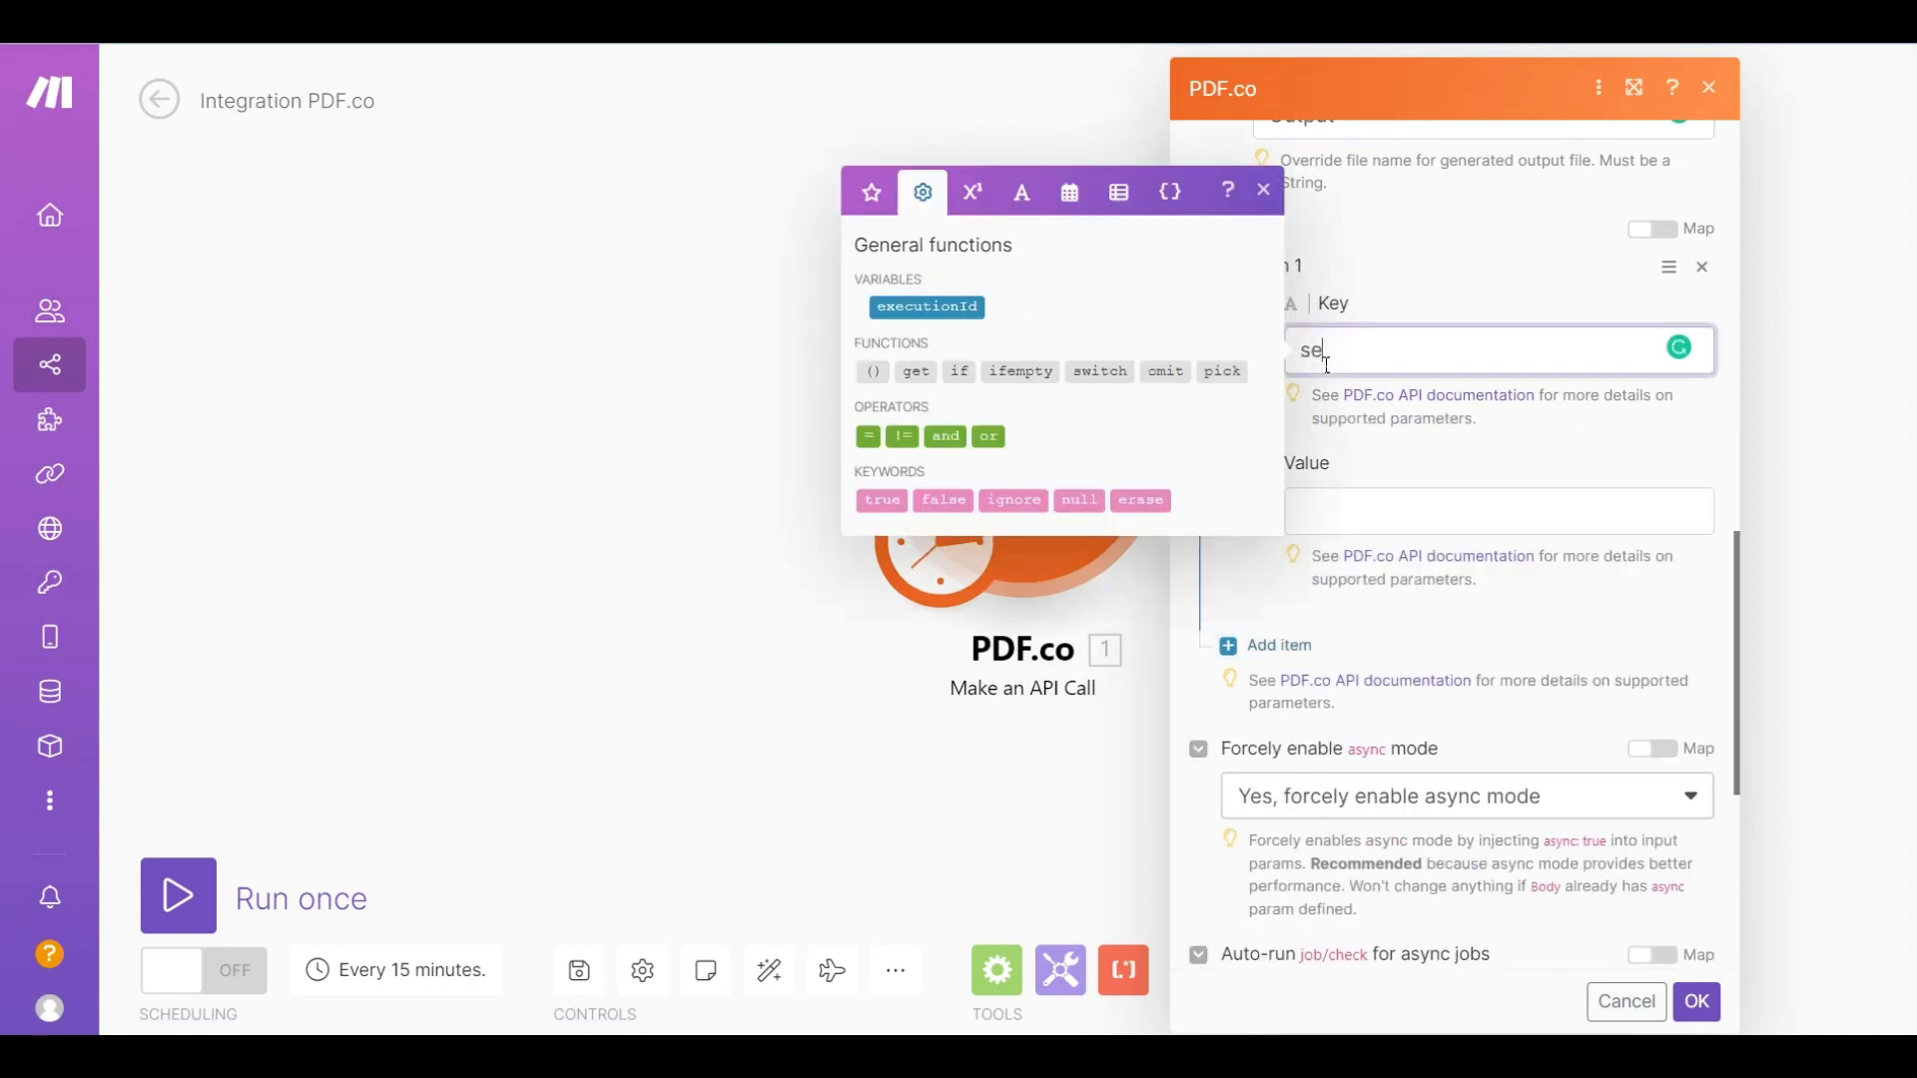
type("archString")
left_click(1313, 520)
type("Your ")
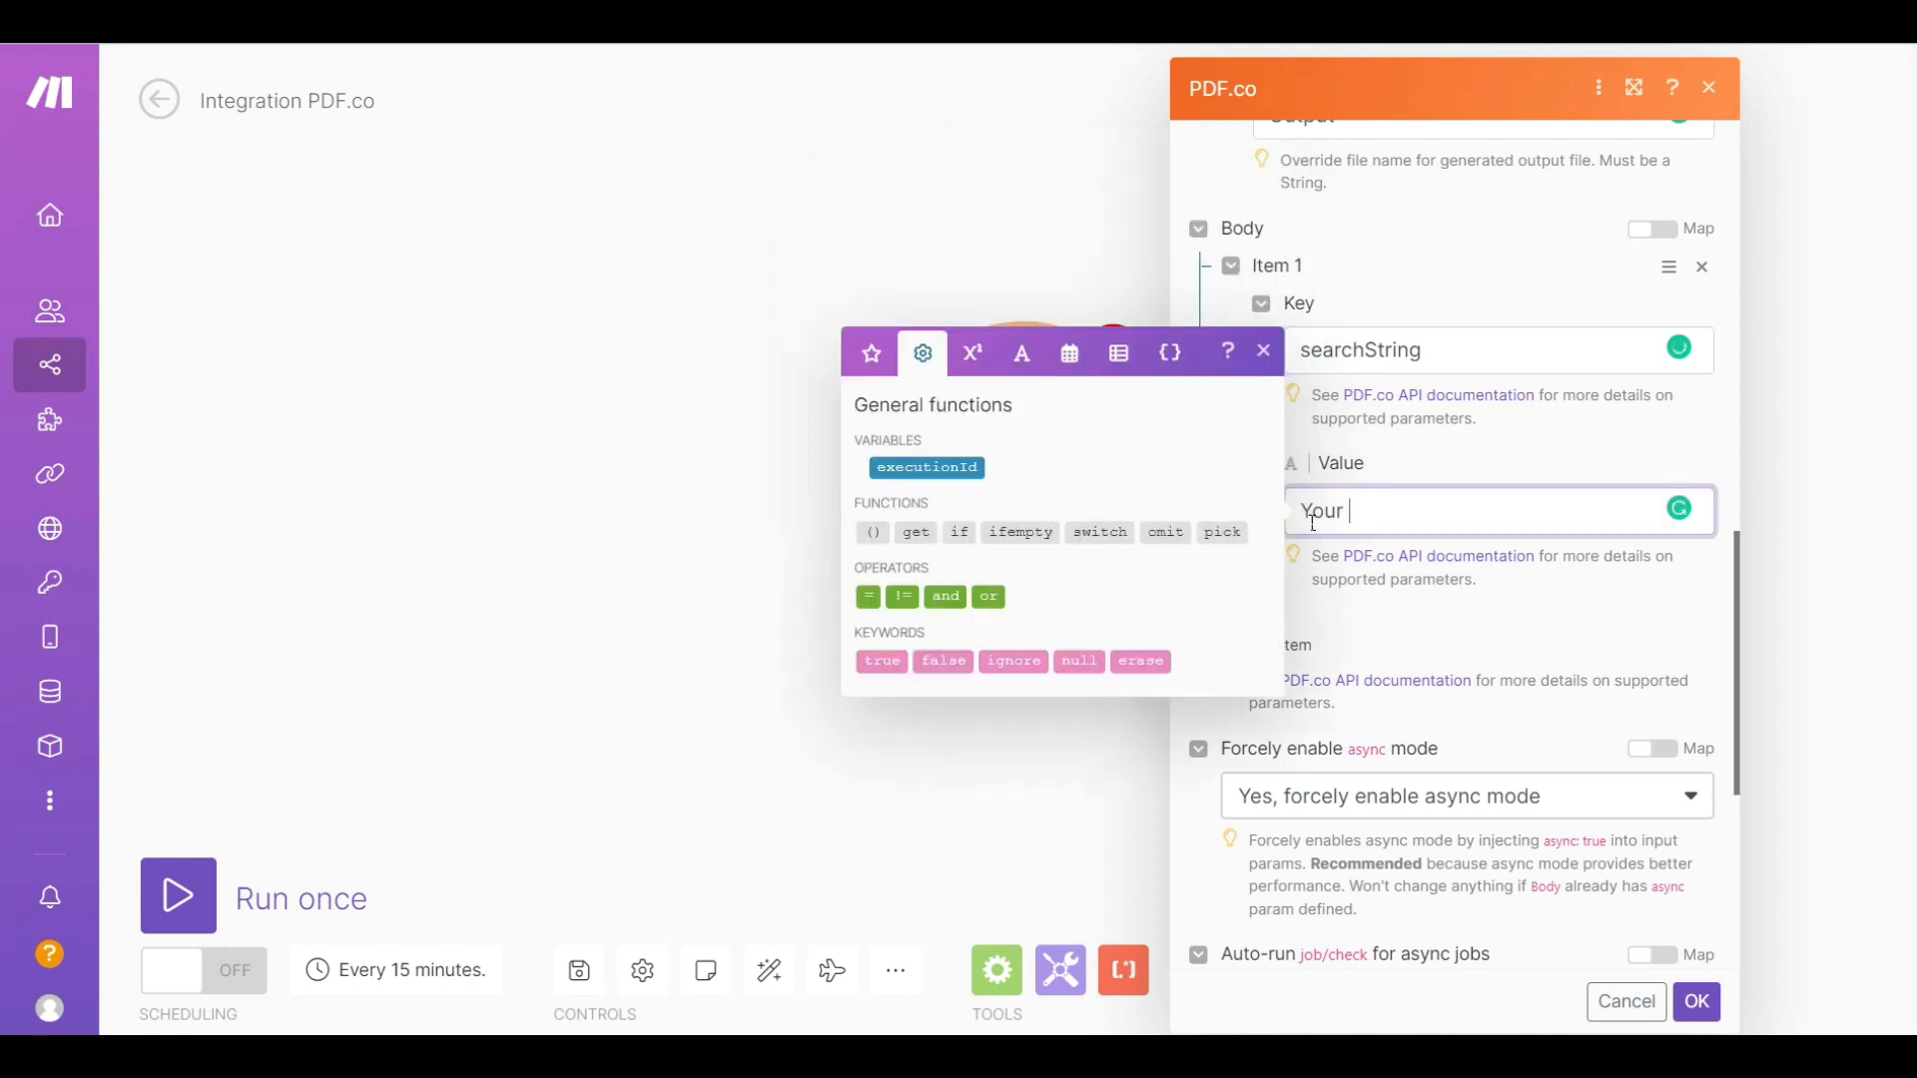
type("Company Name")
Add a second body item with the key replaceString and the value "XYZ LLC".
left_click(1278, 645)
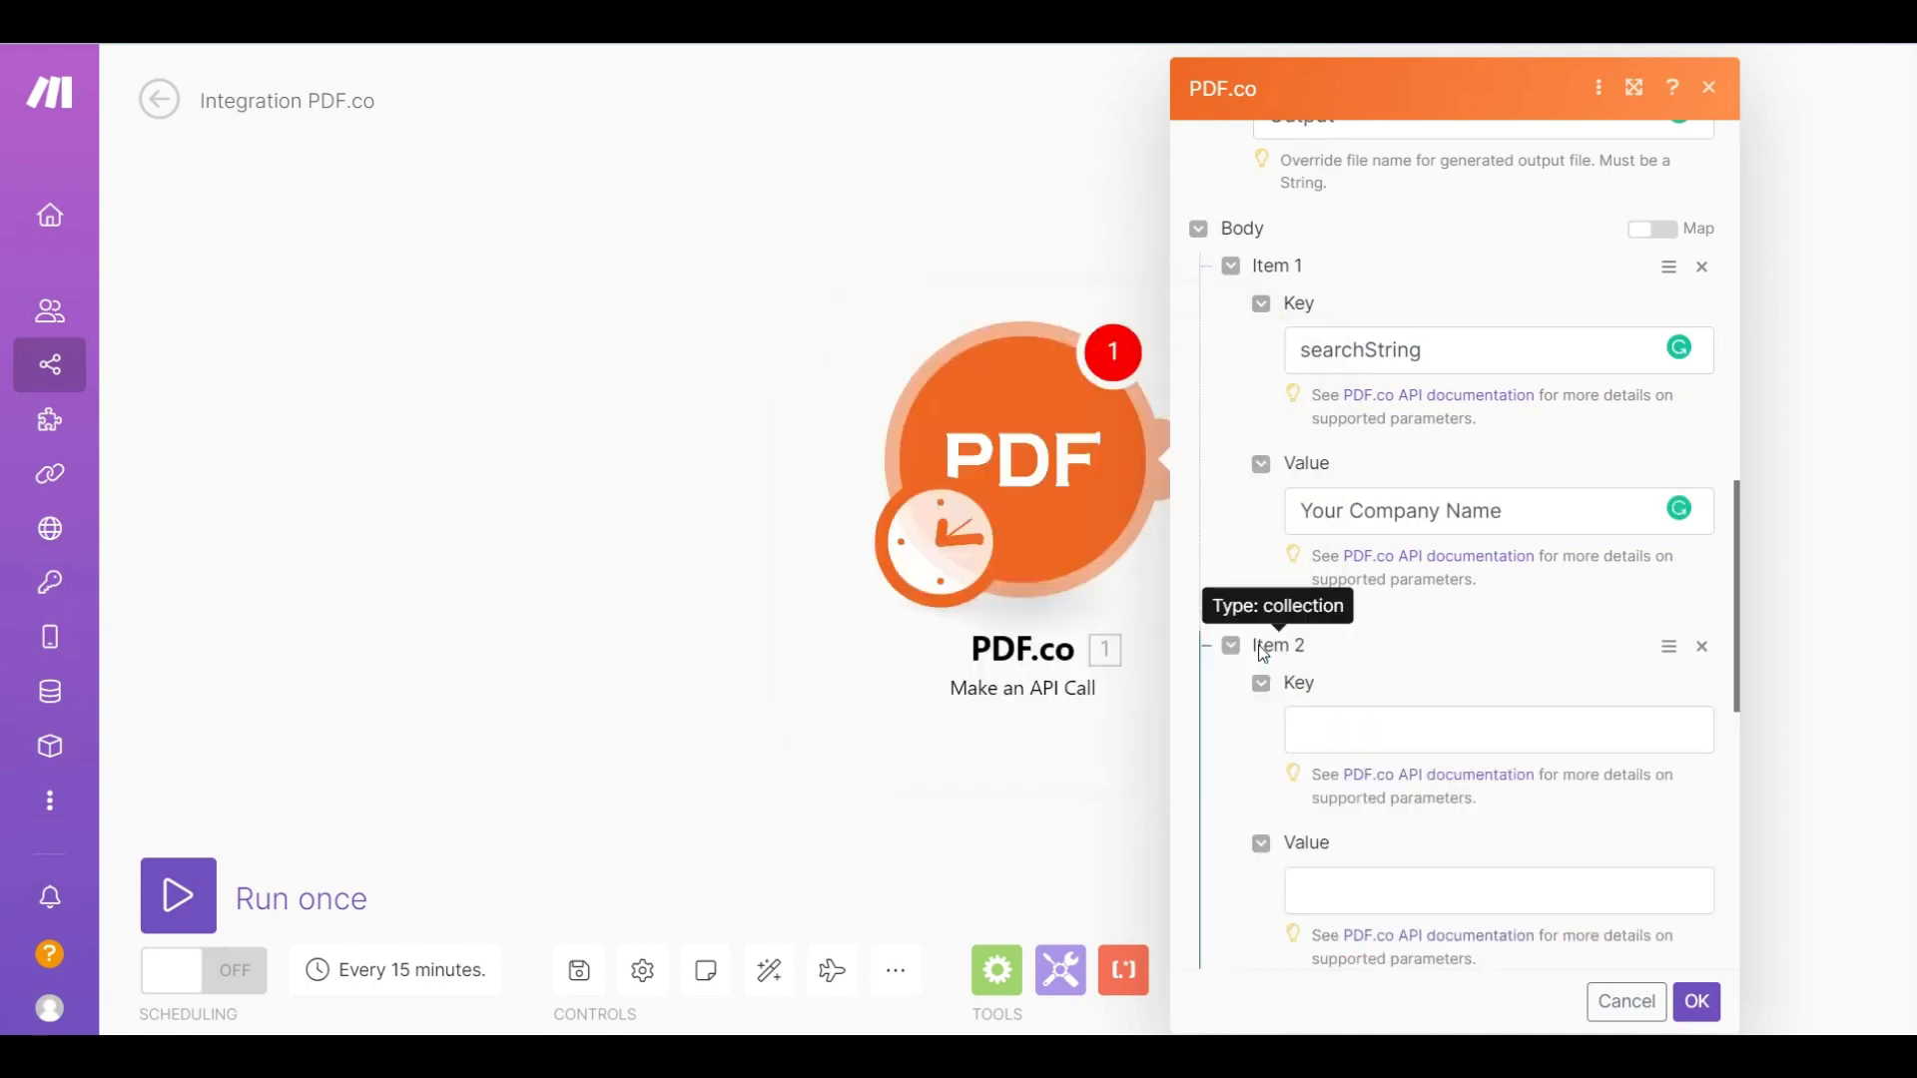
left_click(1324, 742)
type("re")
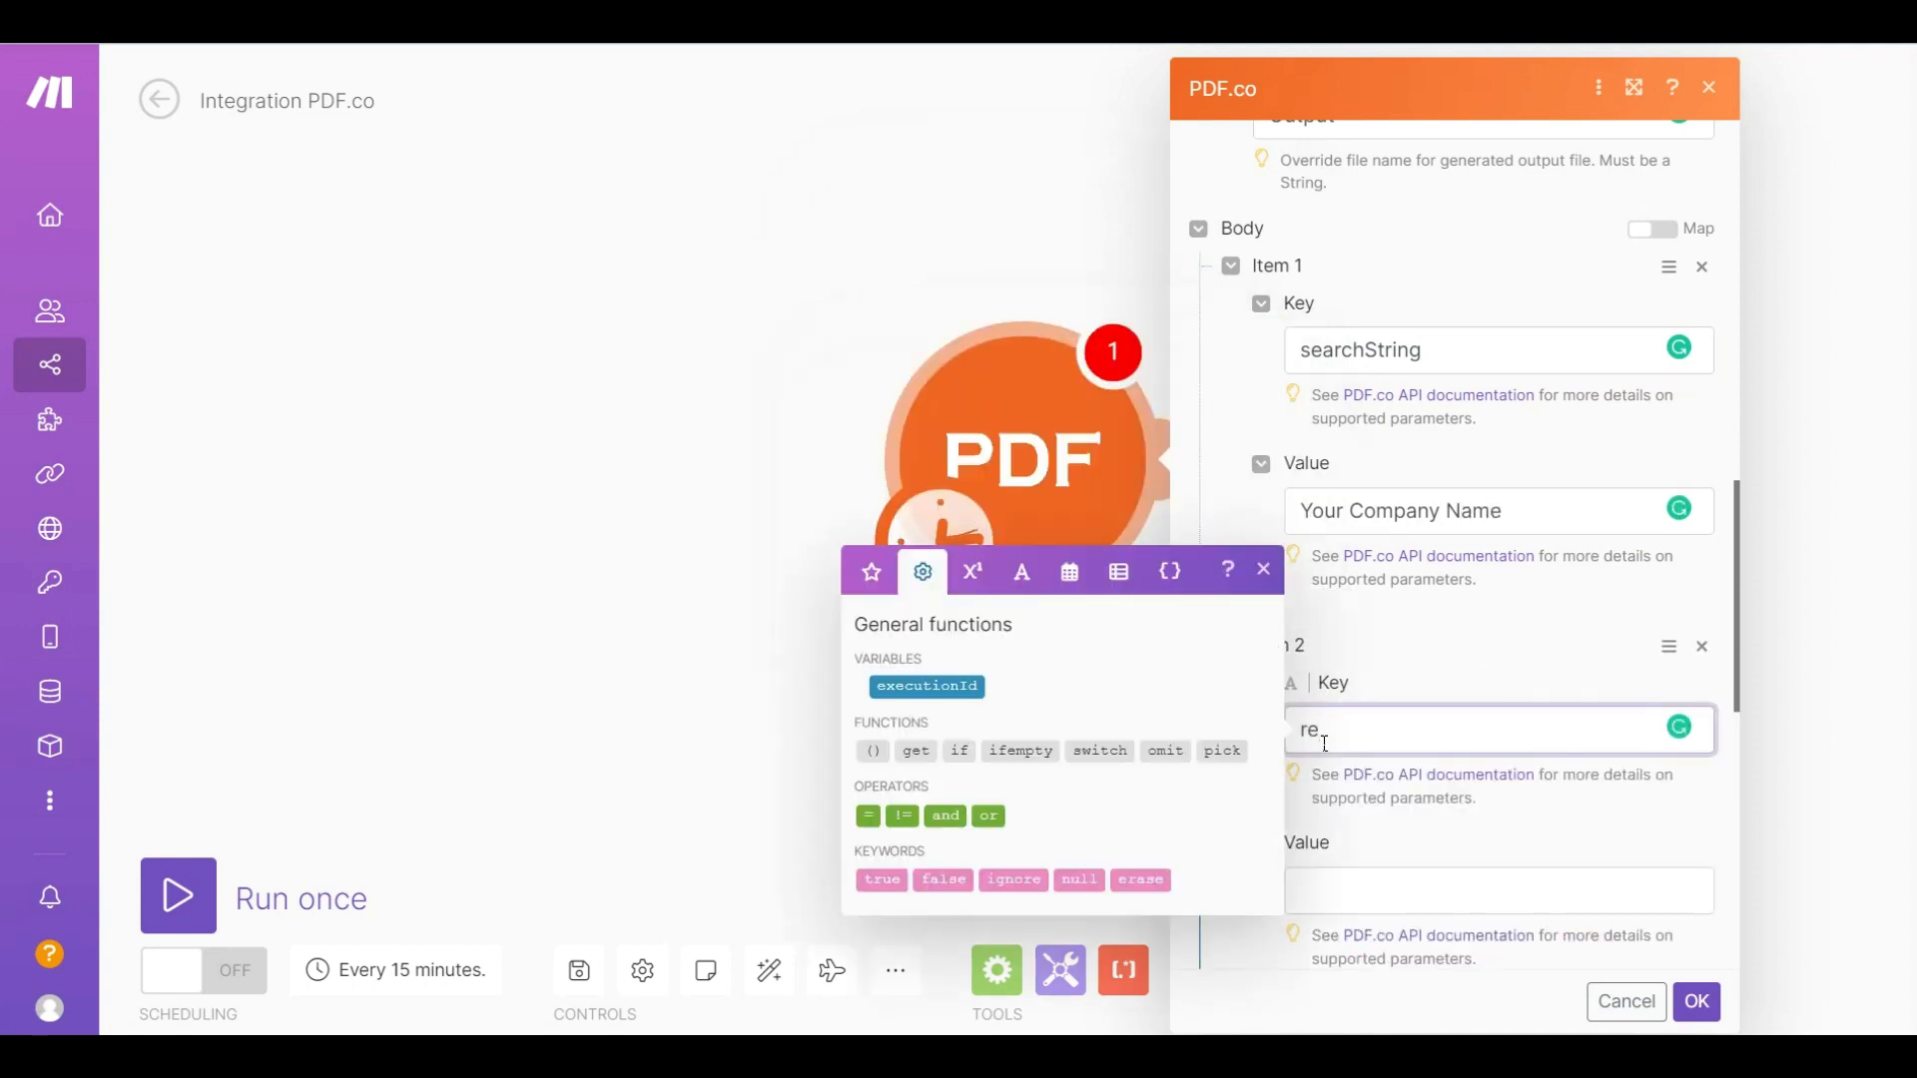
type("placeString")
left_click(1317, 904)
type("X")
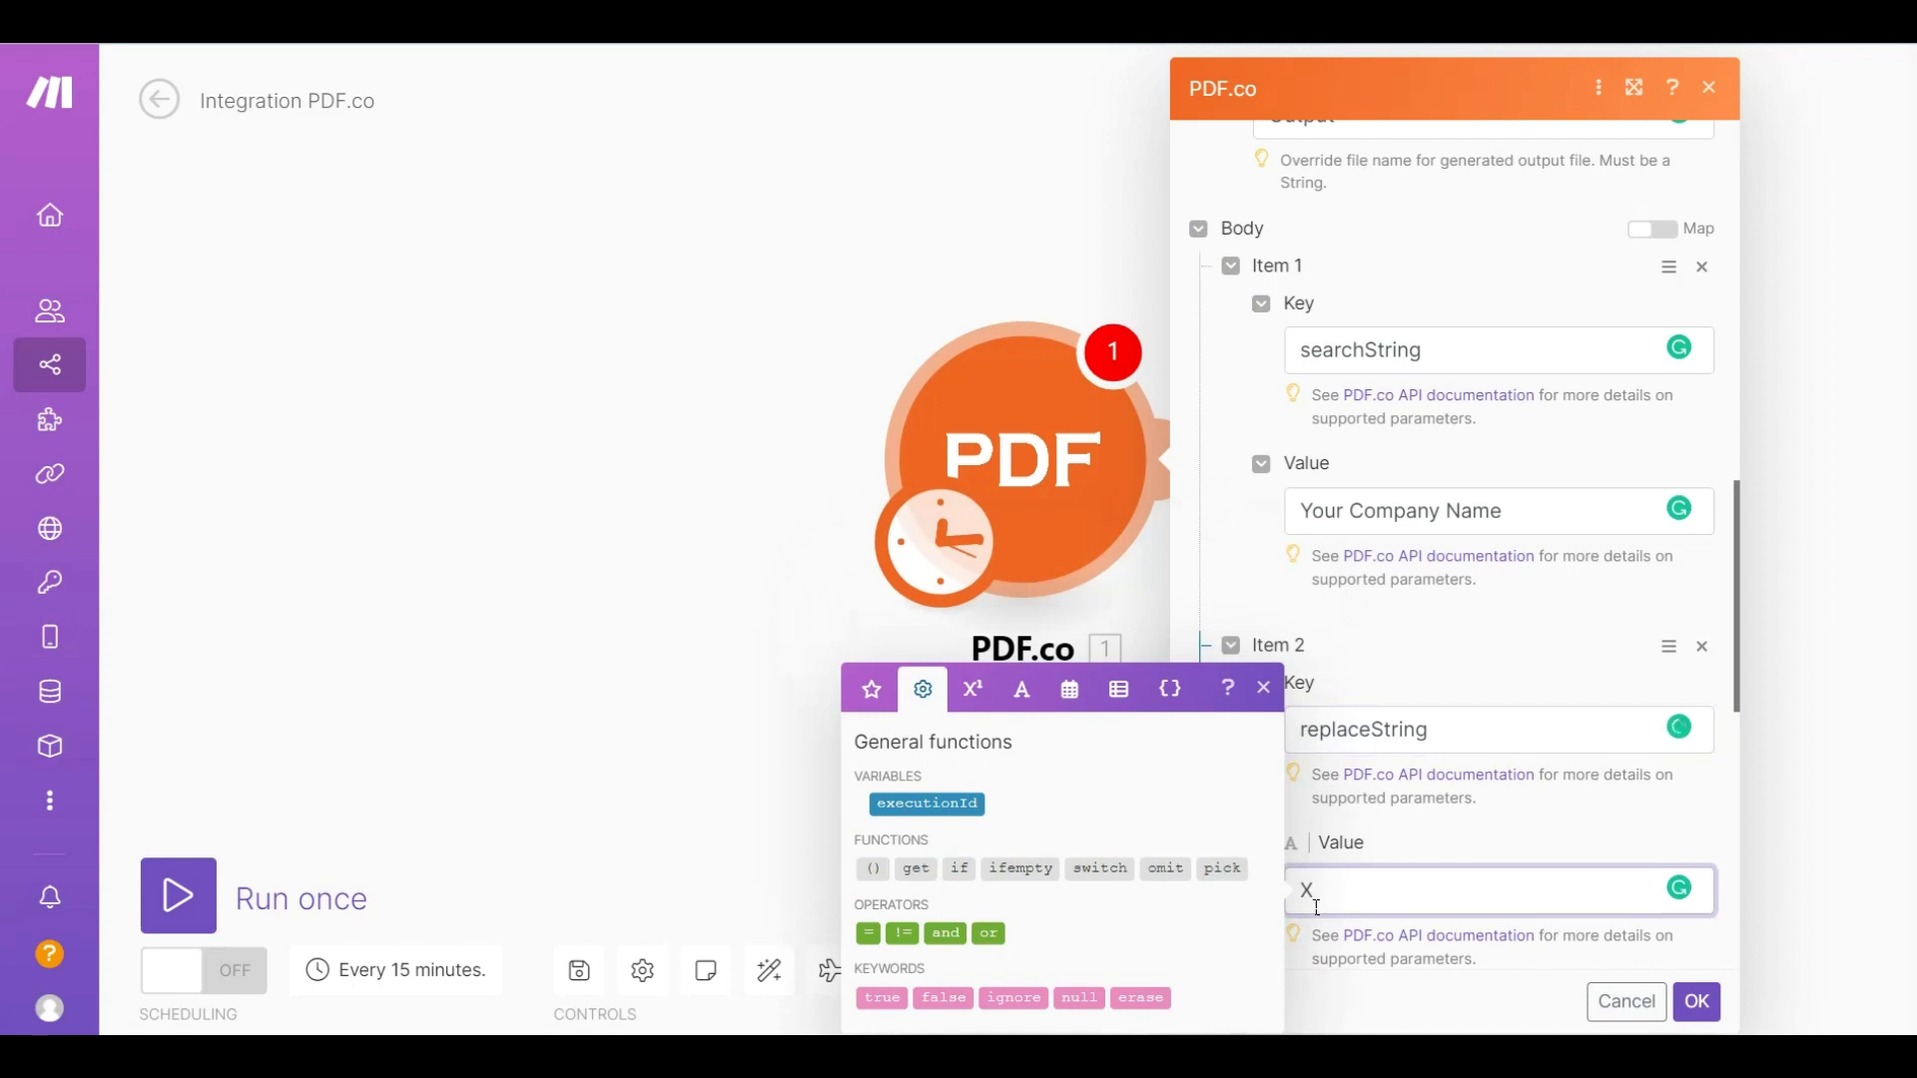
type("YZ LLC")
Add a third body item with the key caseSensitive and the value true, and save the module settings.
scroll(1754, 756, "down", 2)
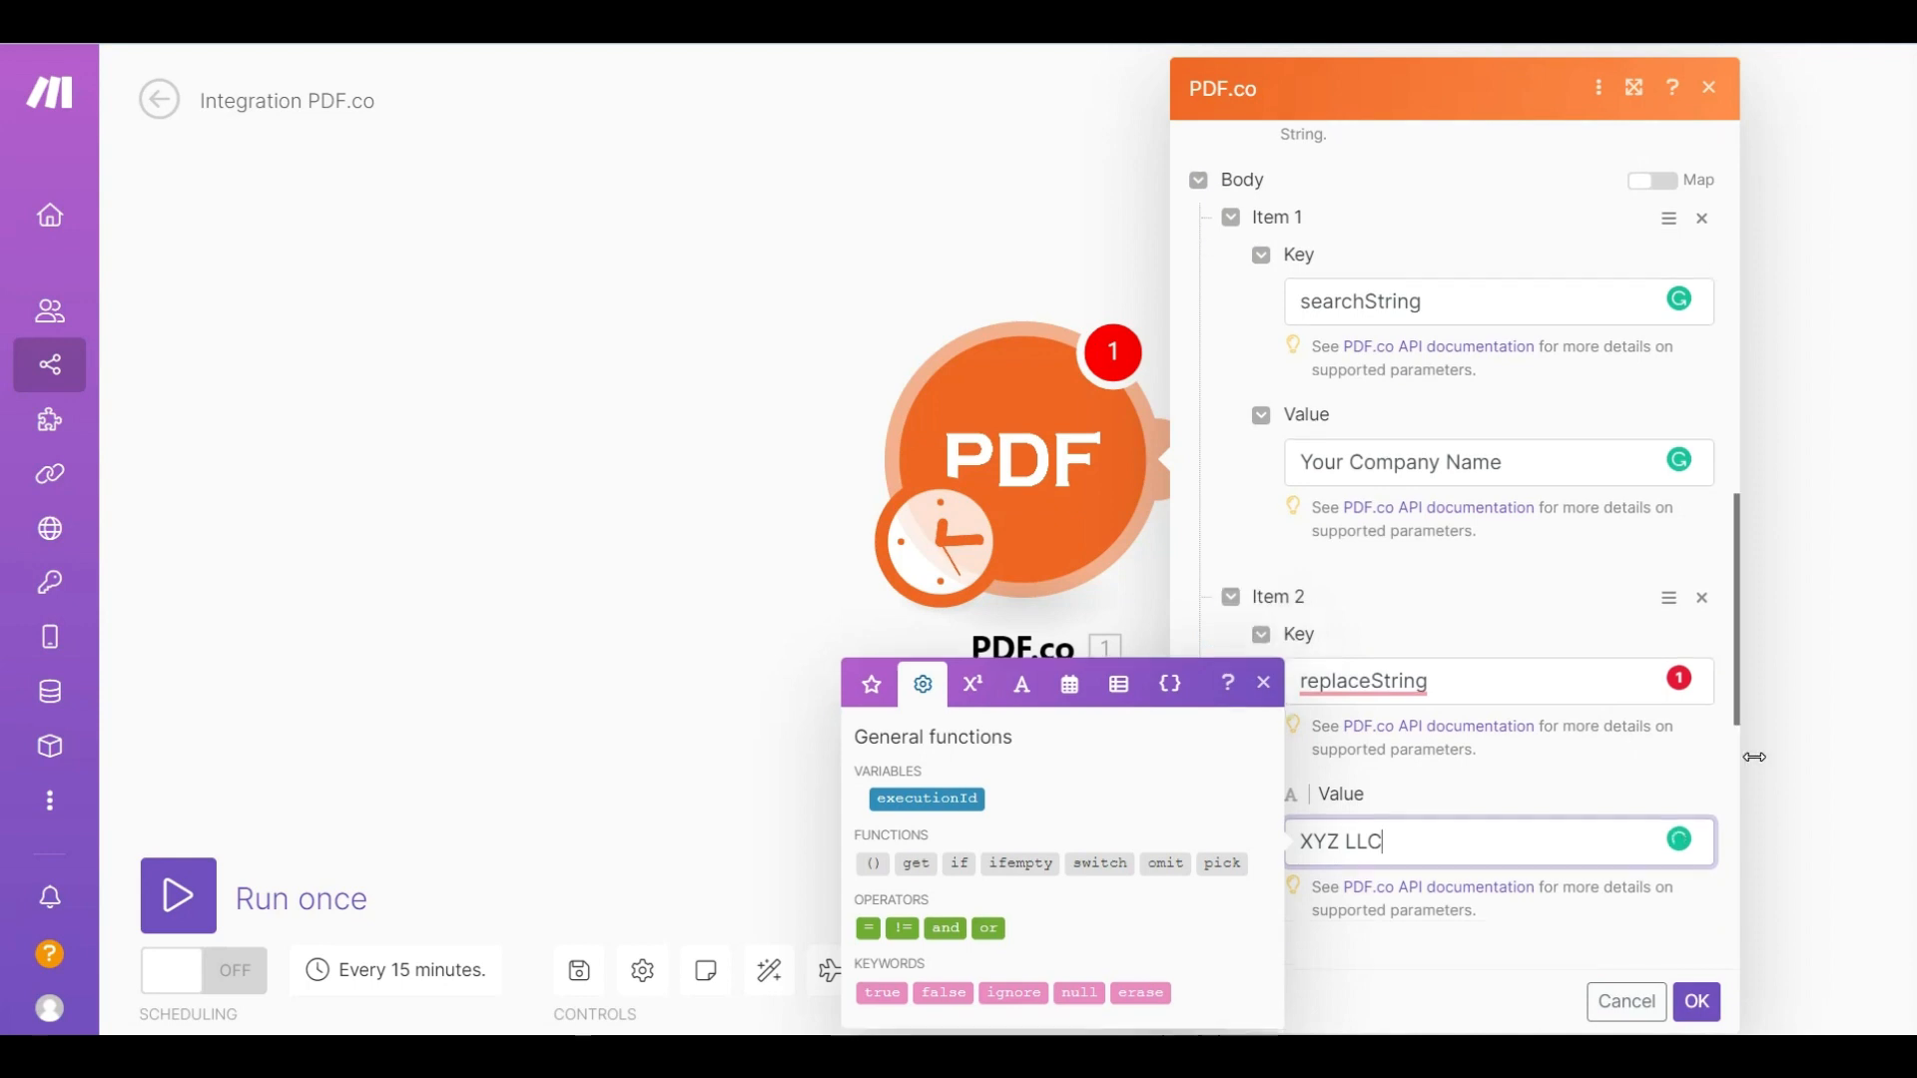
scroll(1753, 757, "down", 5)
left_click(1270, 492)
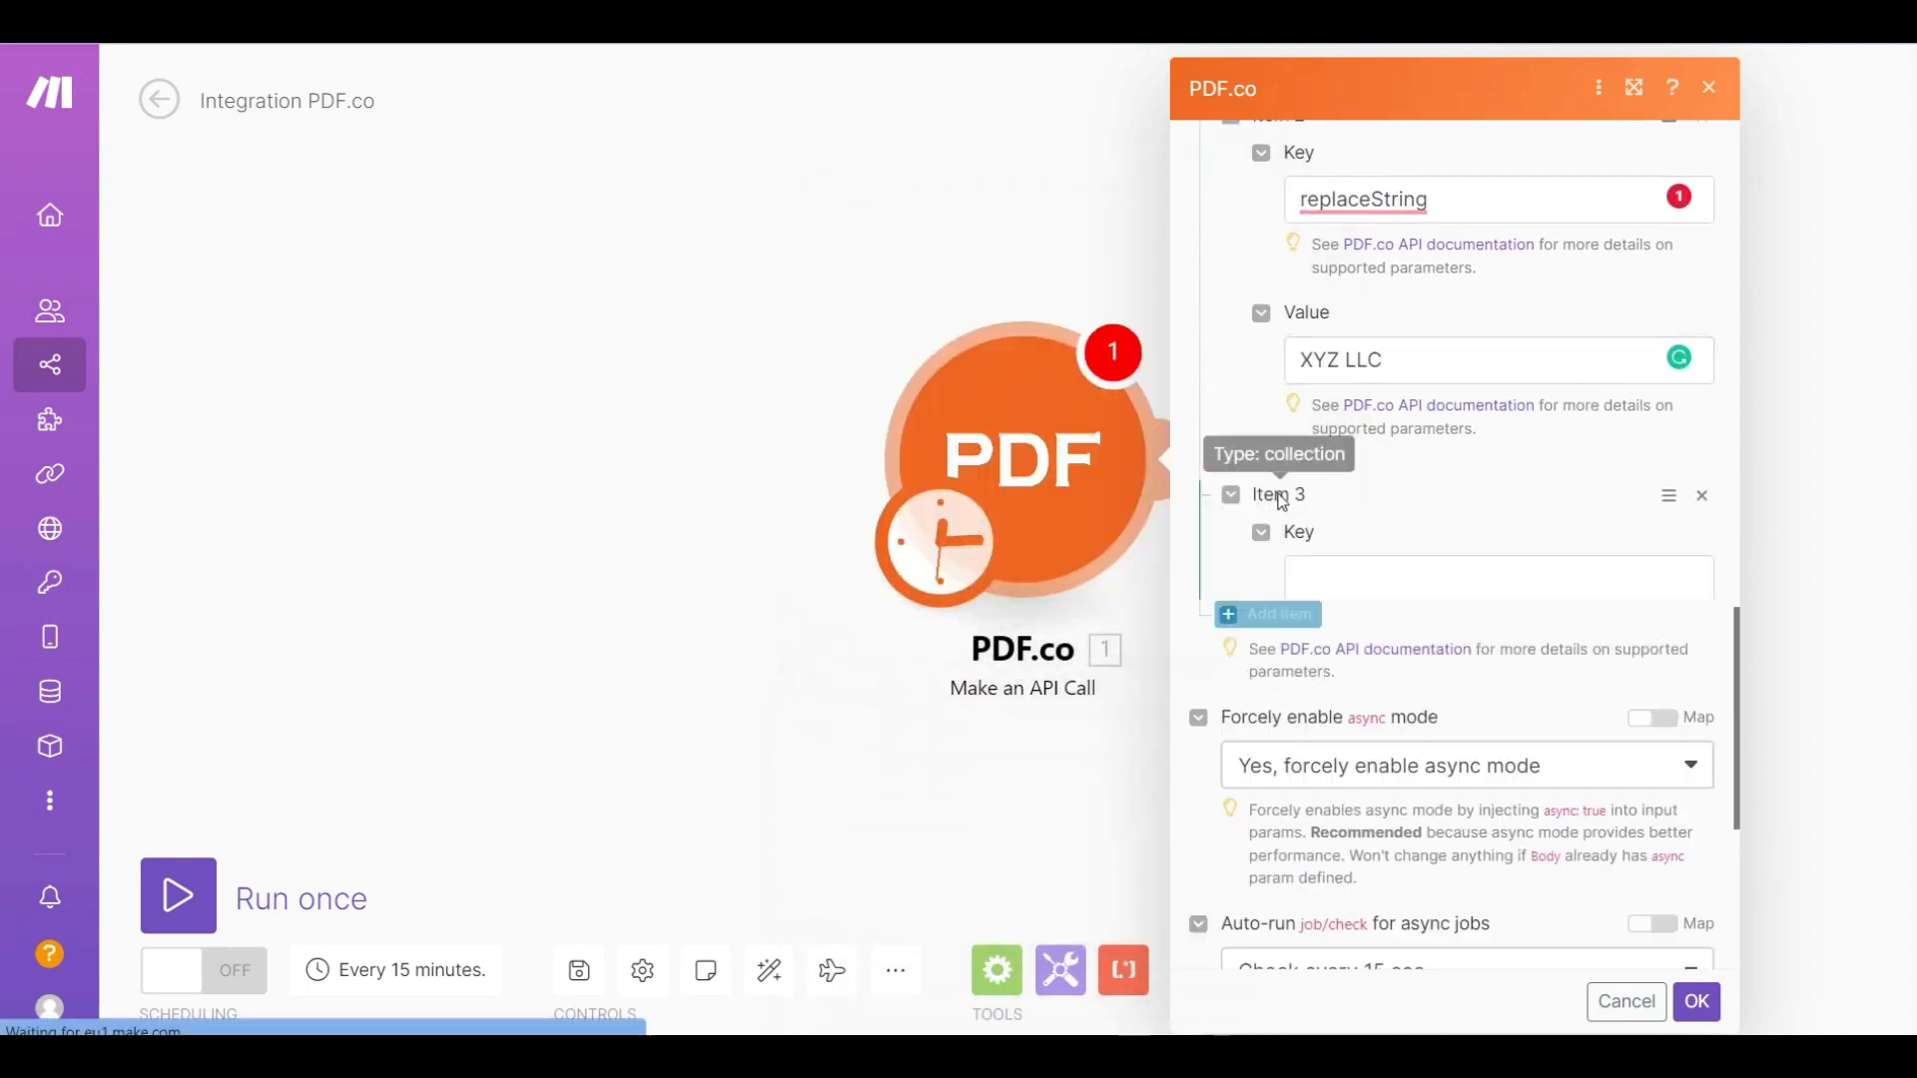
left_click(1323, 585)
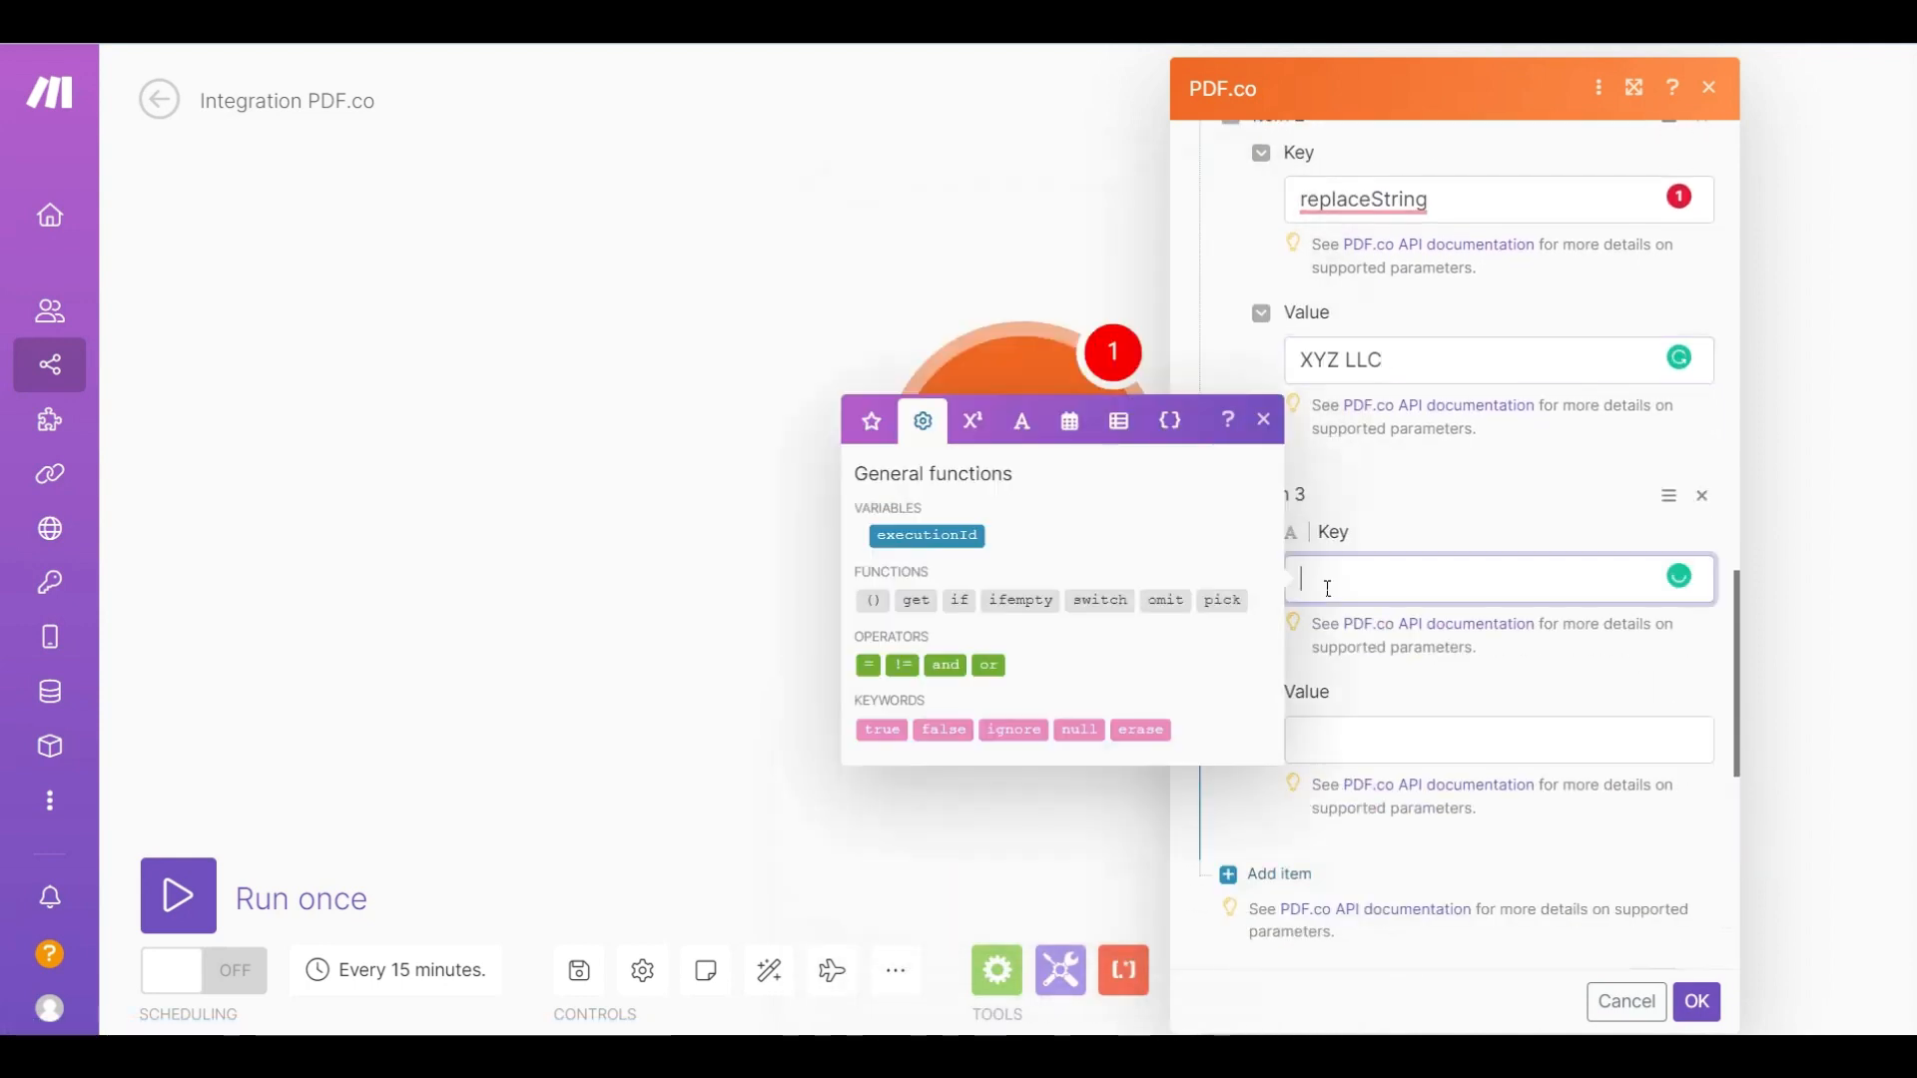
type("caseSensitive")
left_click(1321, 756)
type("true")
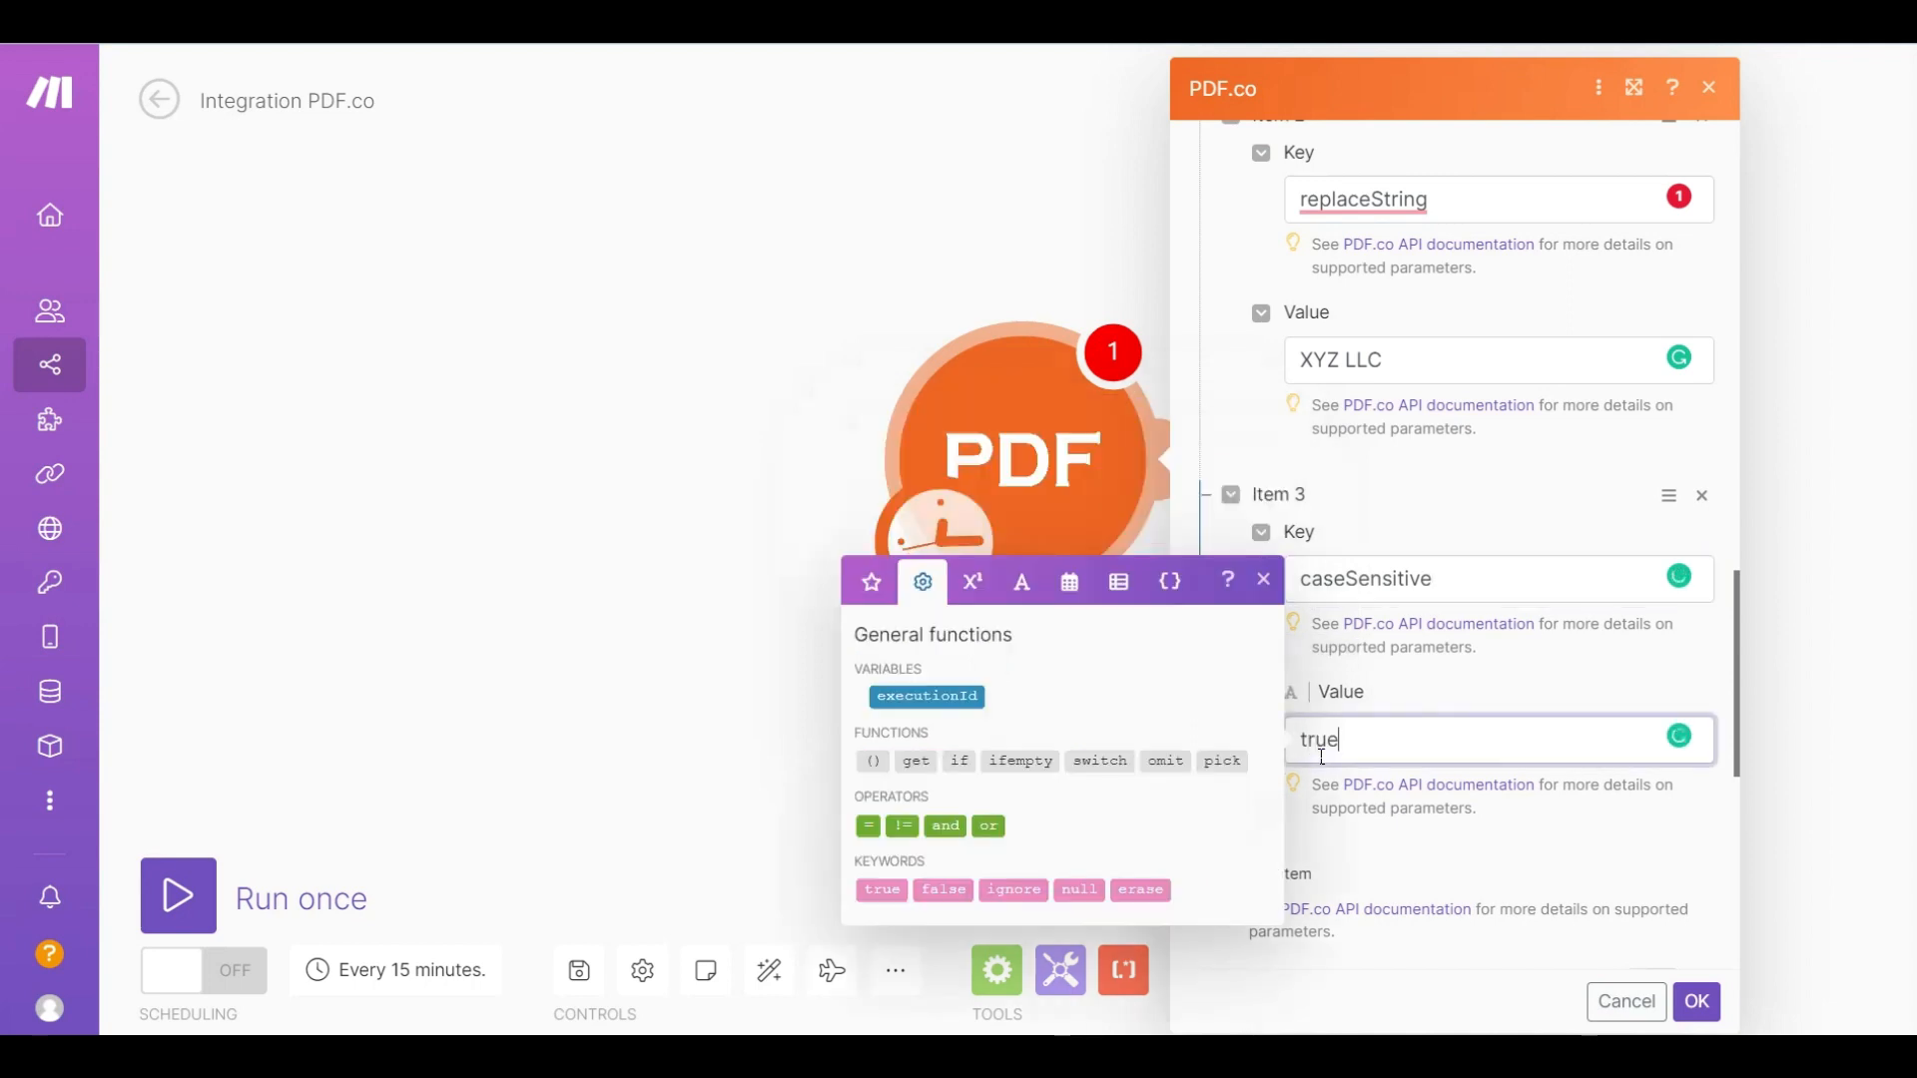
left_click(1695, 1001)
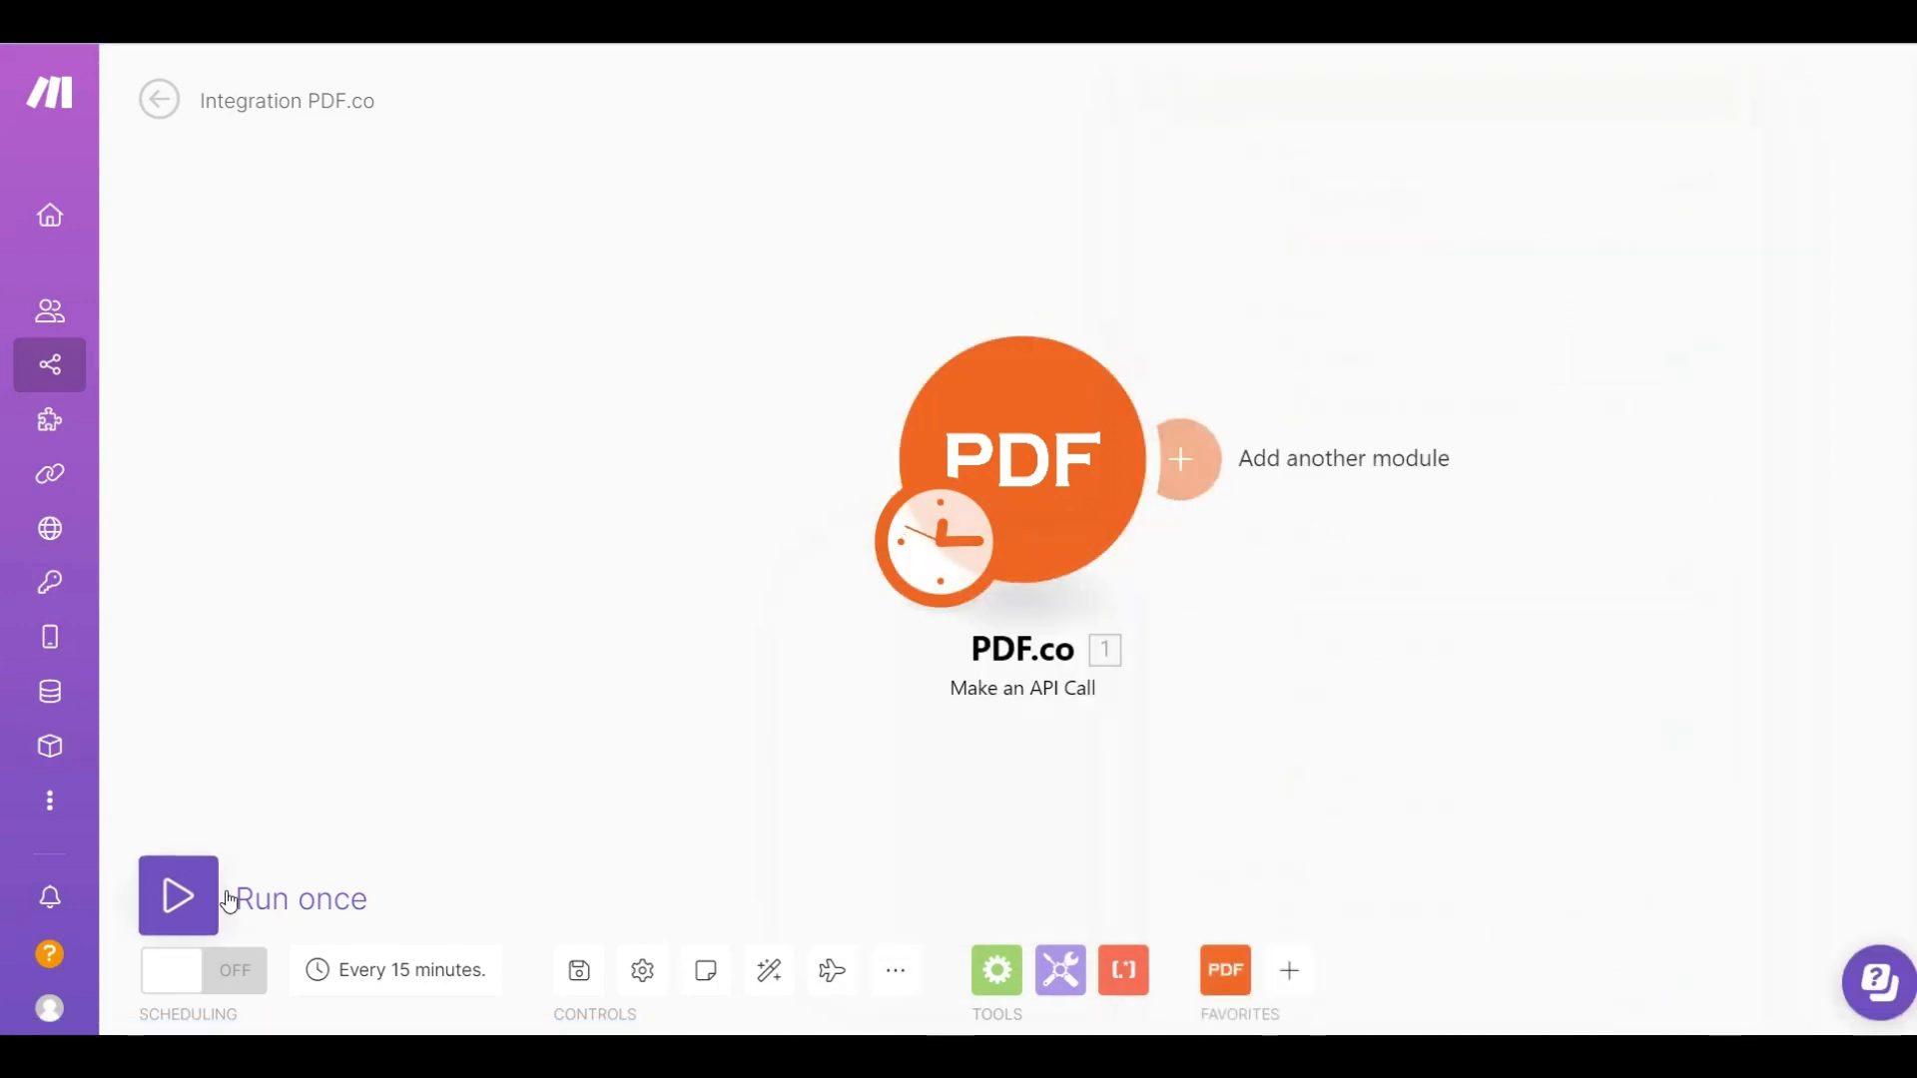
Run the scenario once and open the output URL in the browser to check the company name in the resulting PDF.
left_click(186, 897)
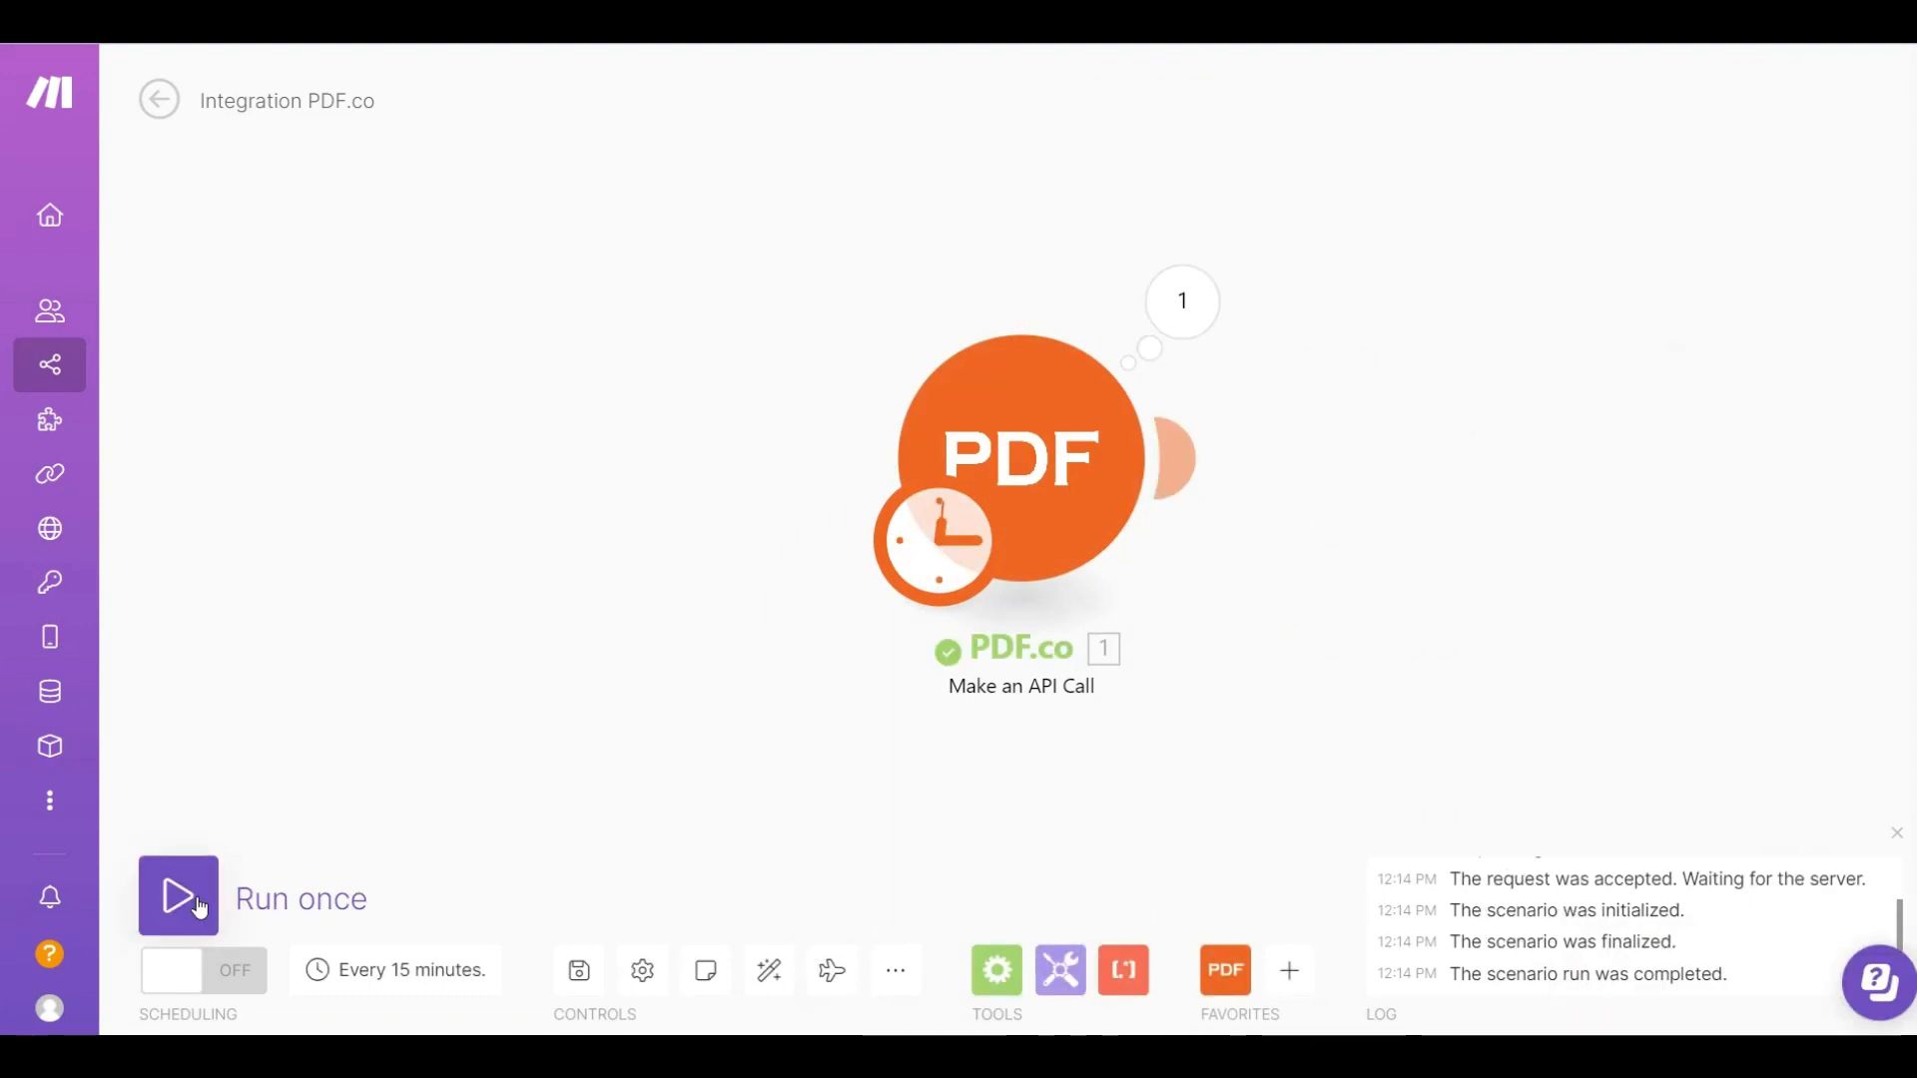
left_click(1186, 302)
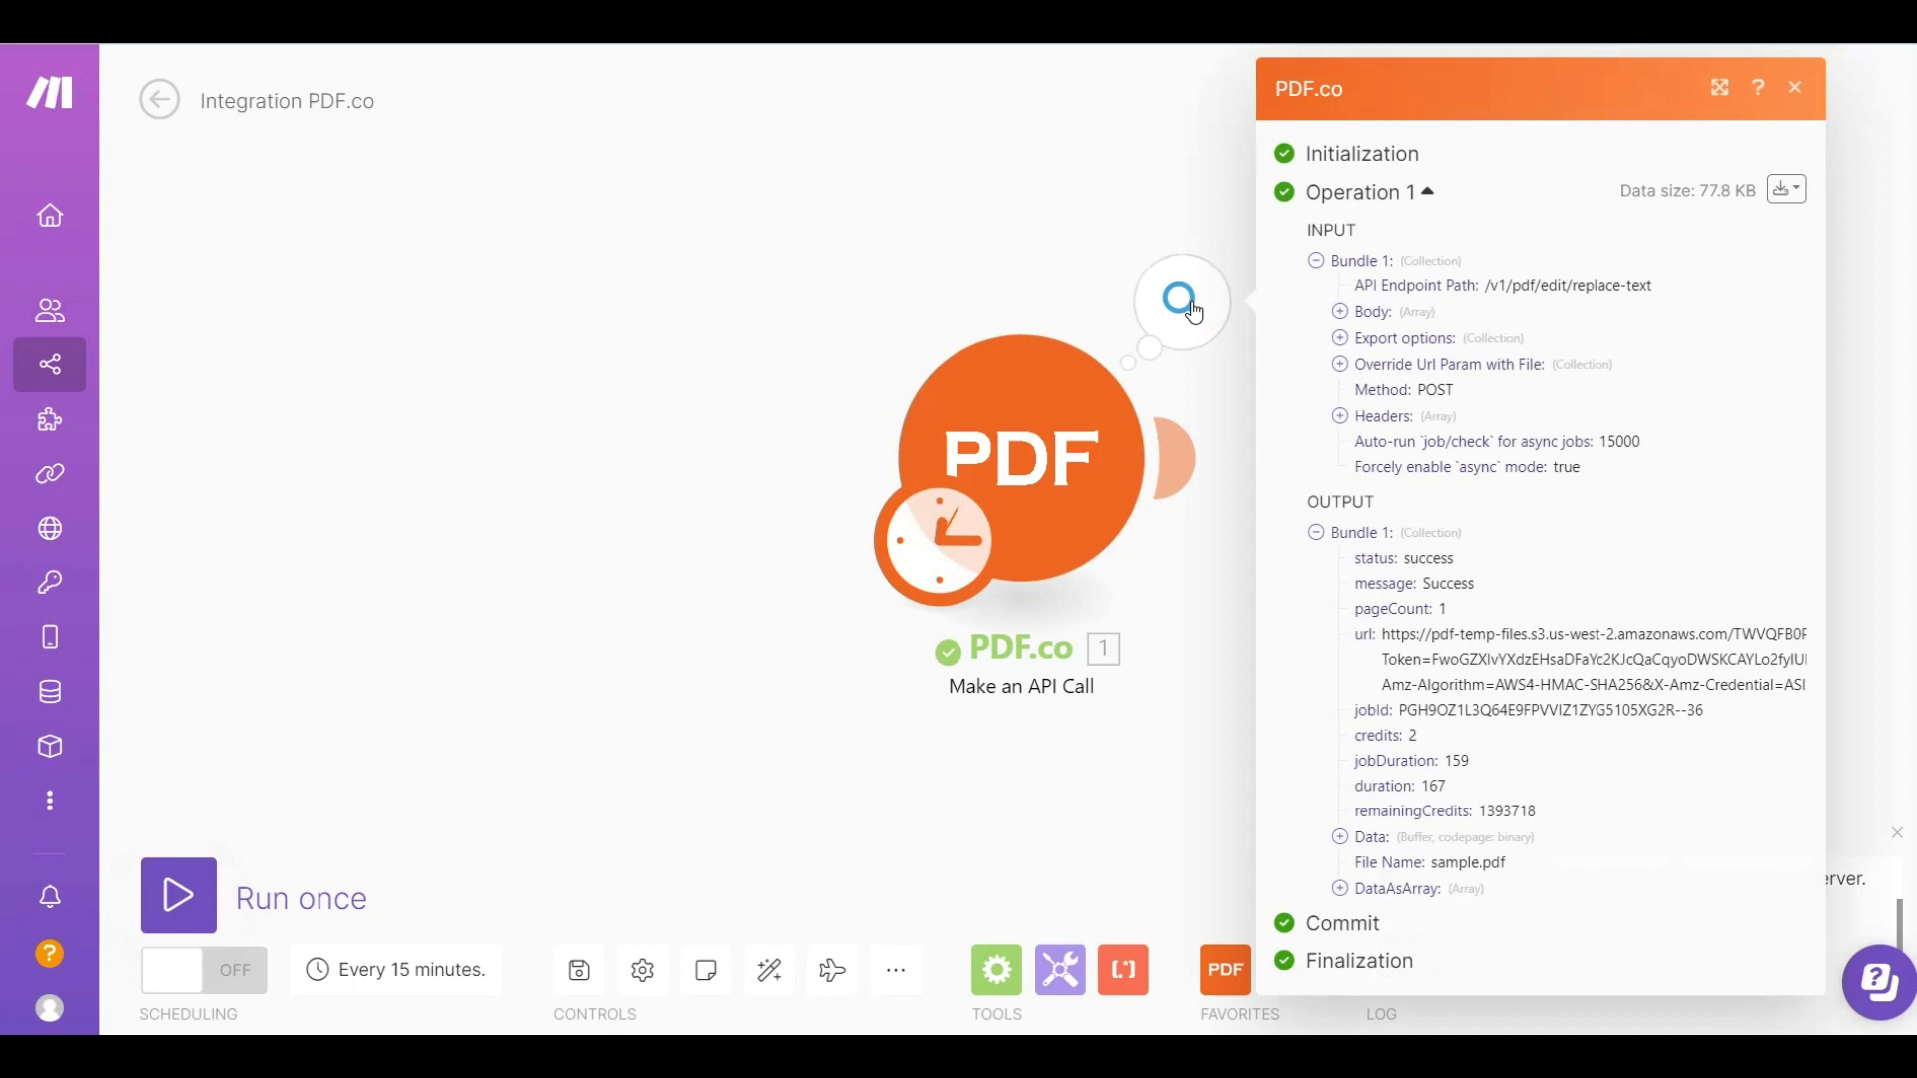
triple_click(1487, 658)
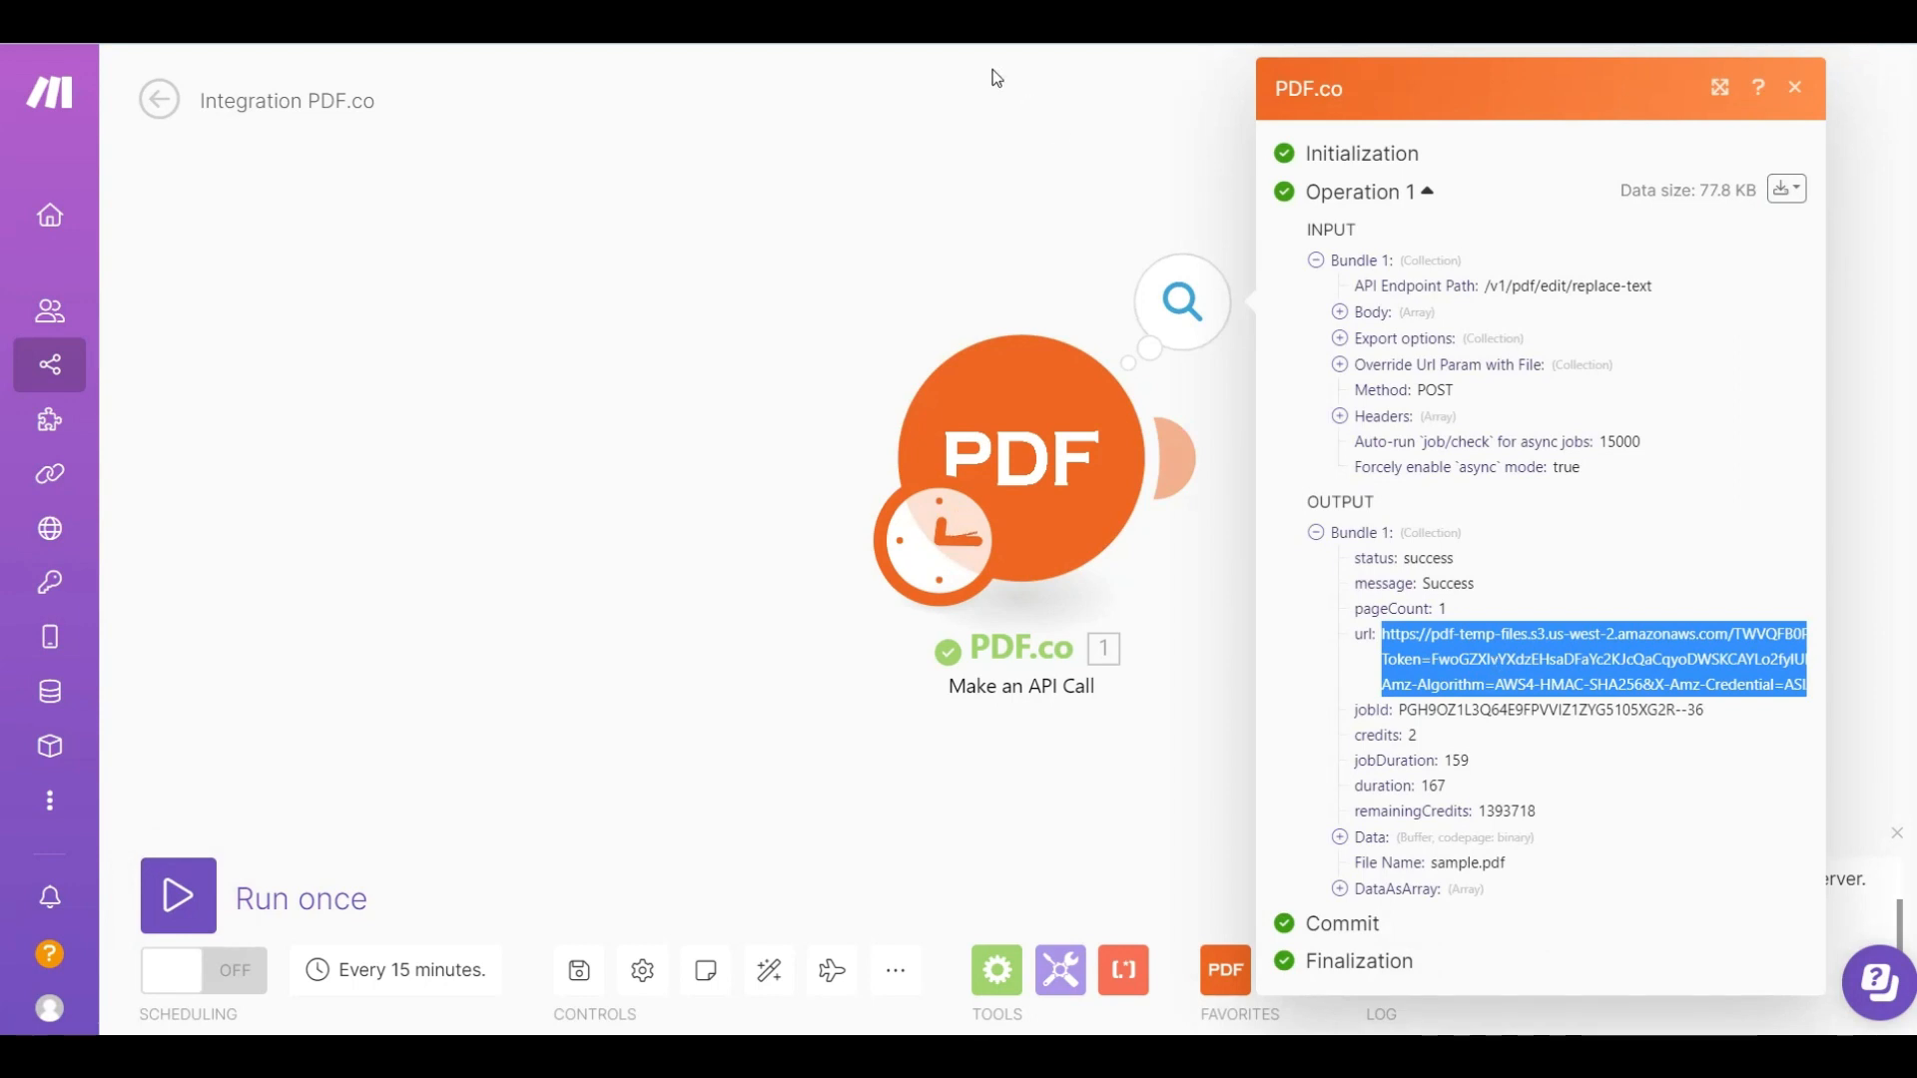
left_click(967, 42)
key("ctrl+v")
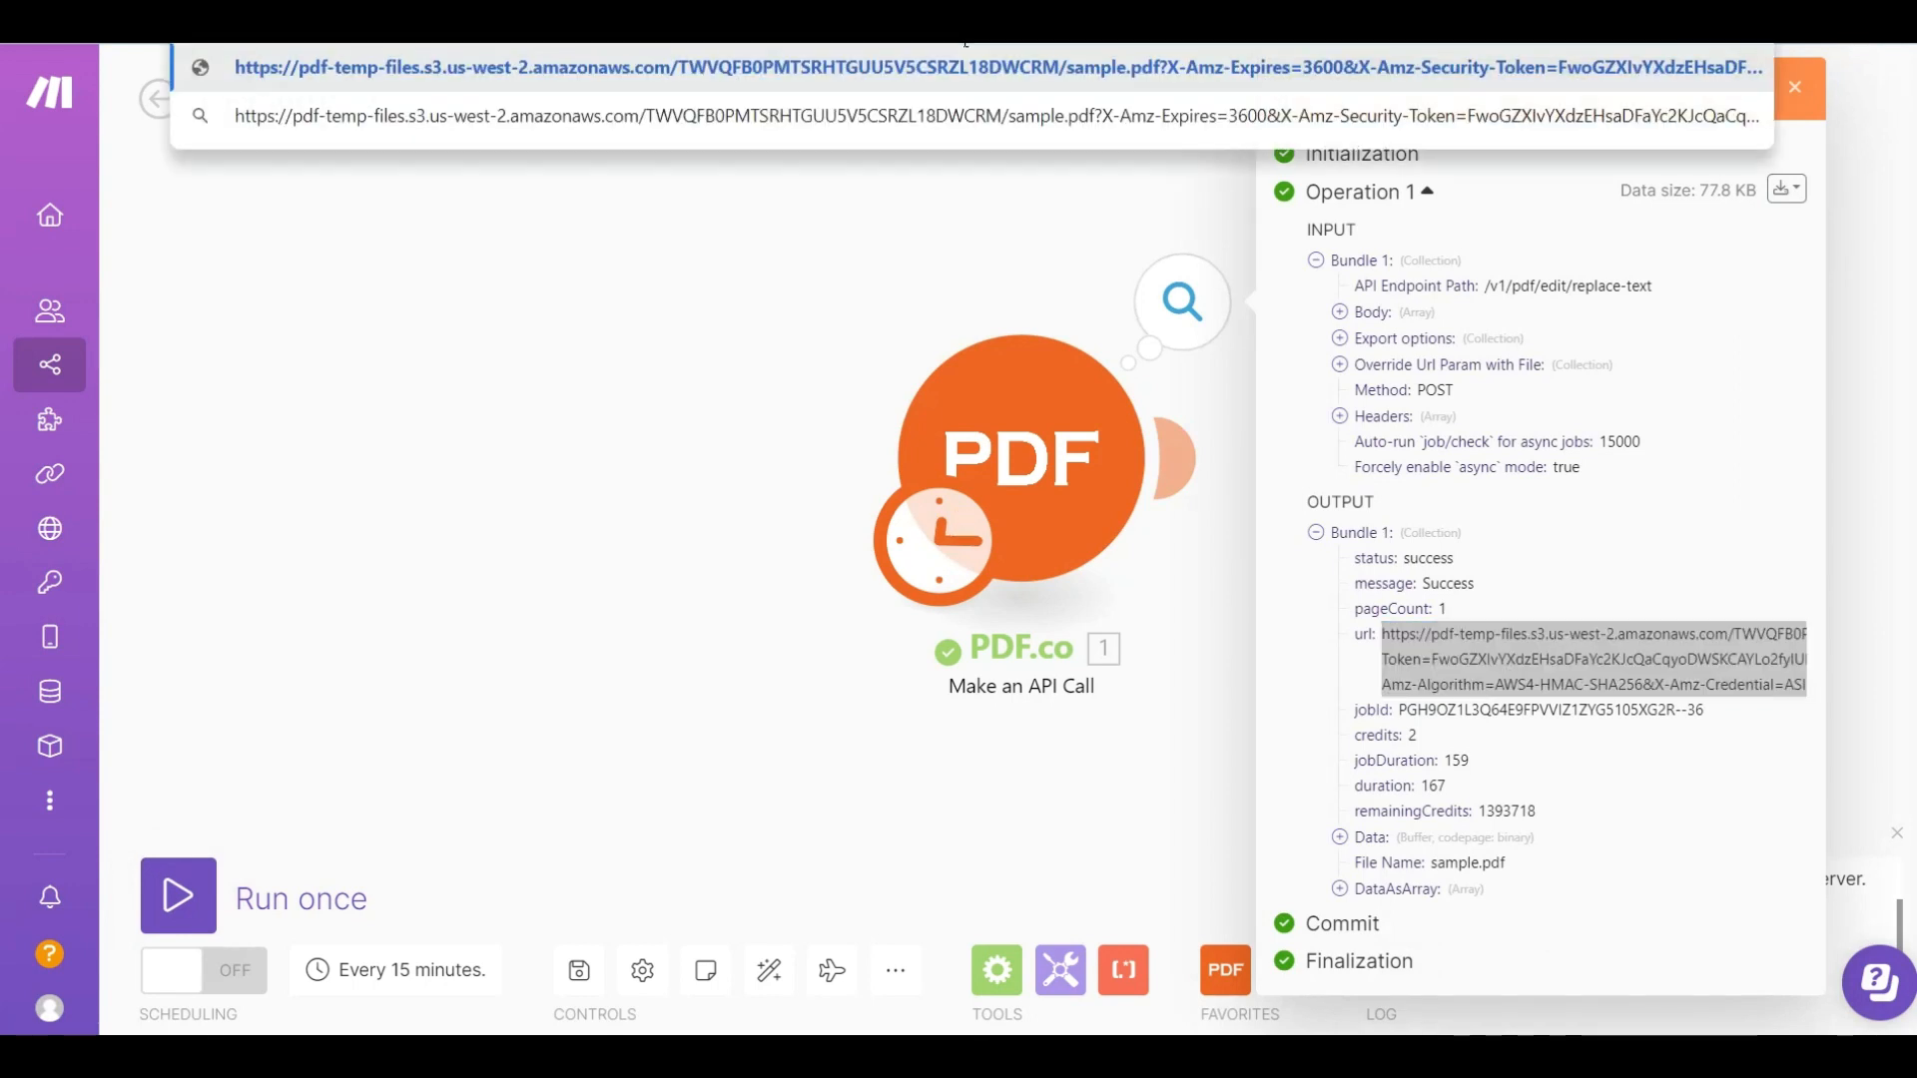
key("Return")
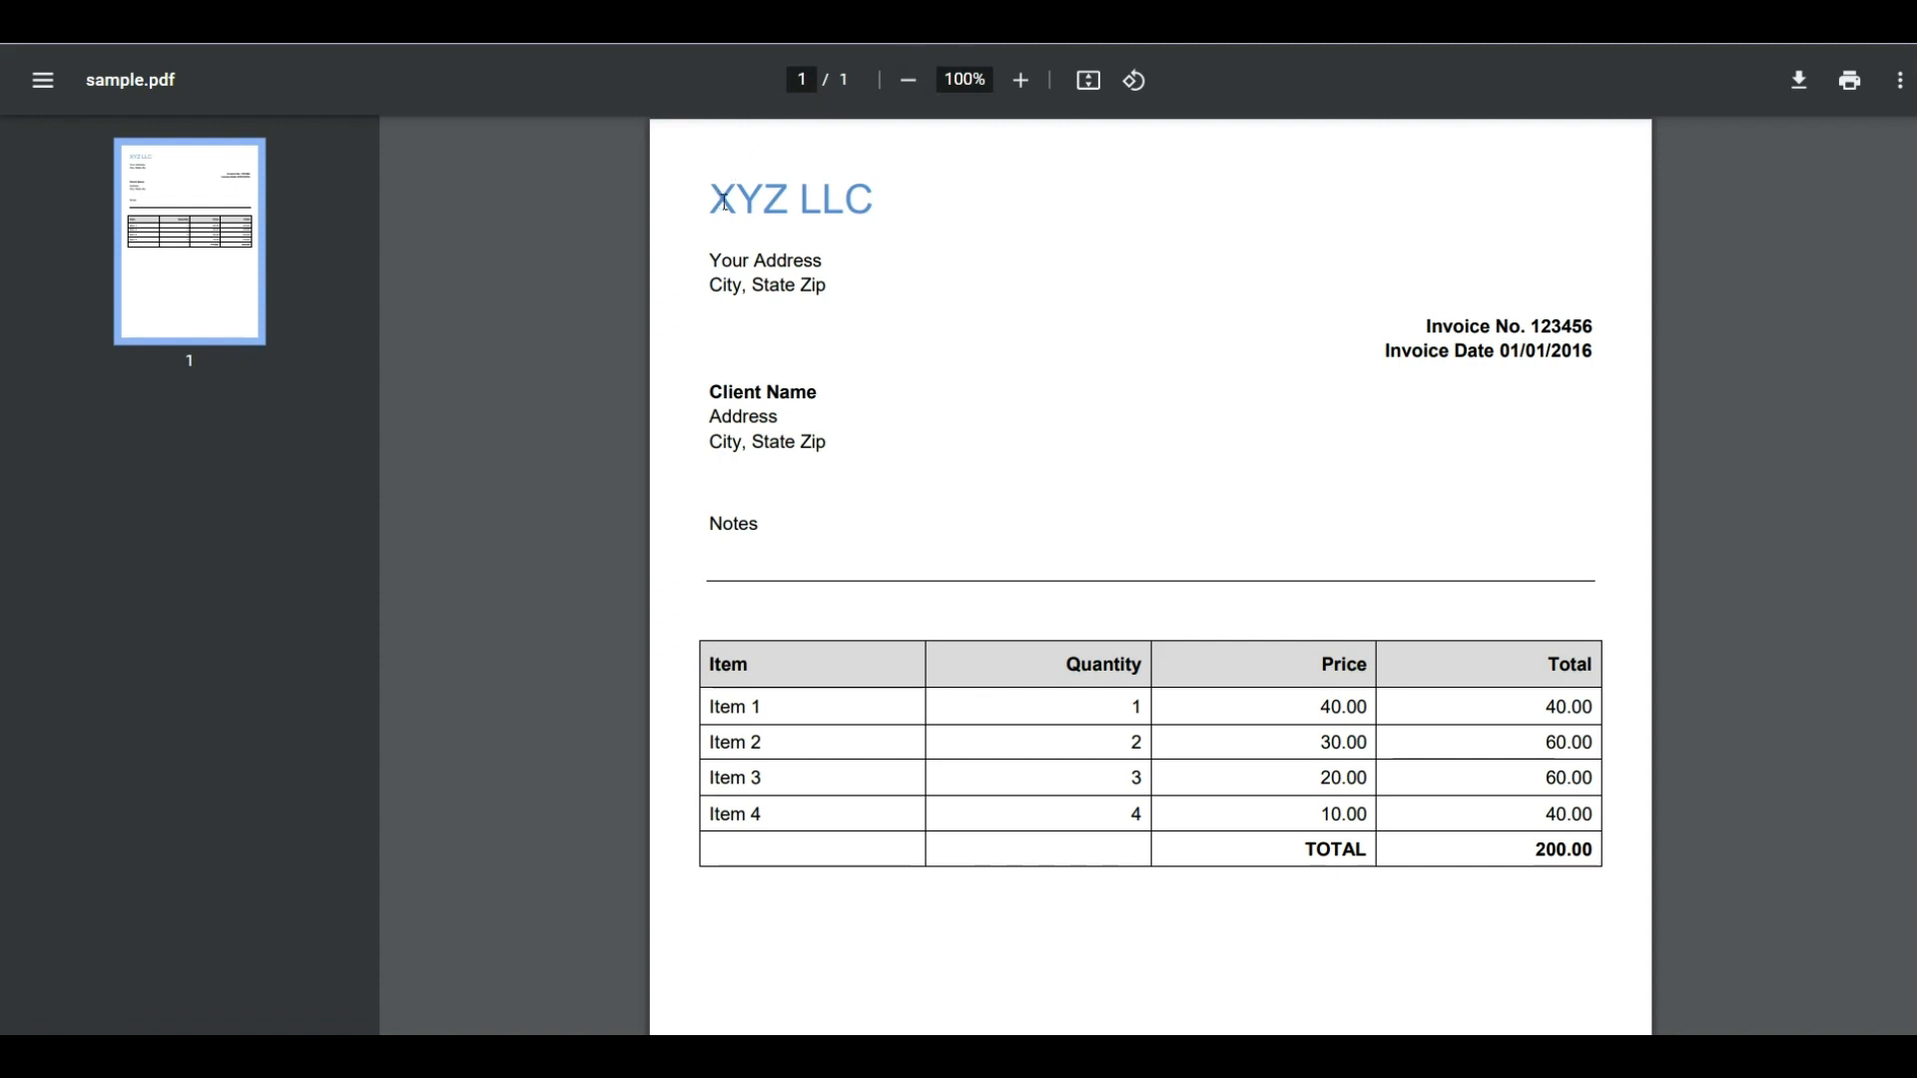
left_click_drag(724, 200, 884, 213)
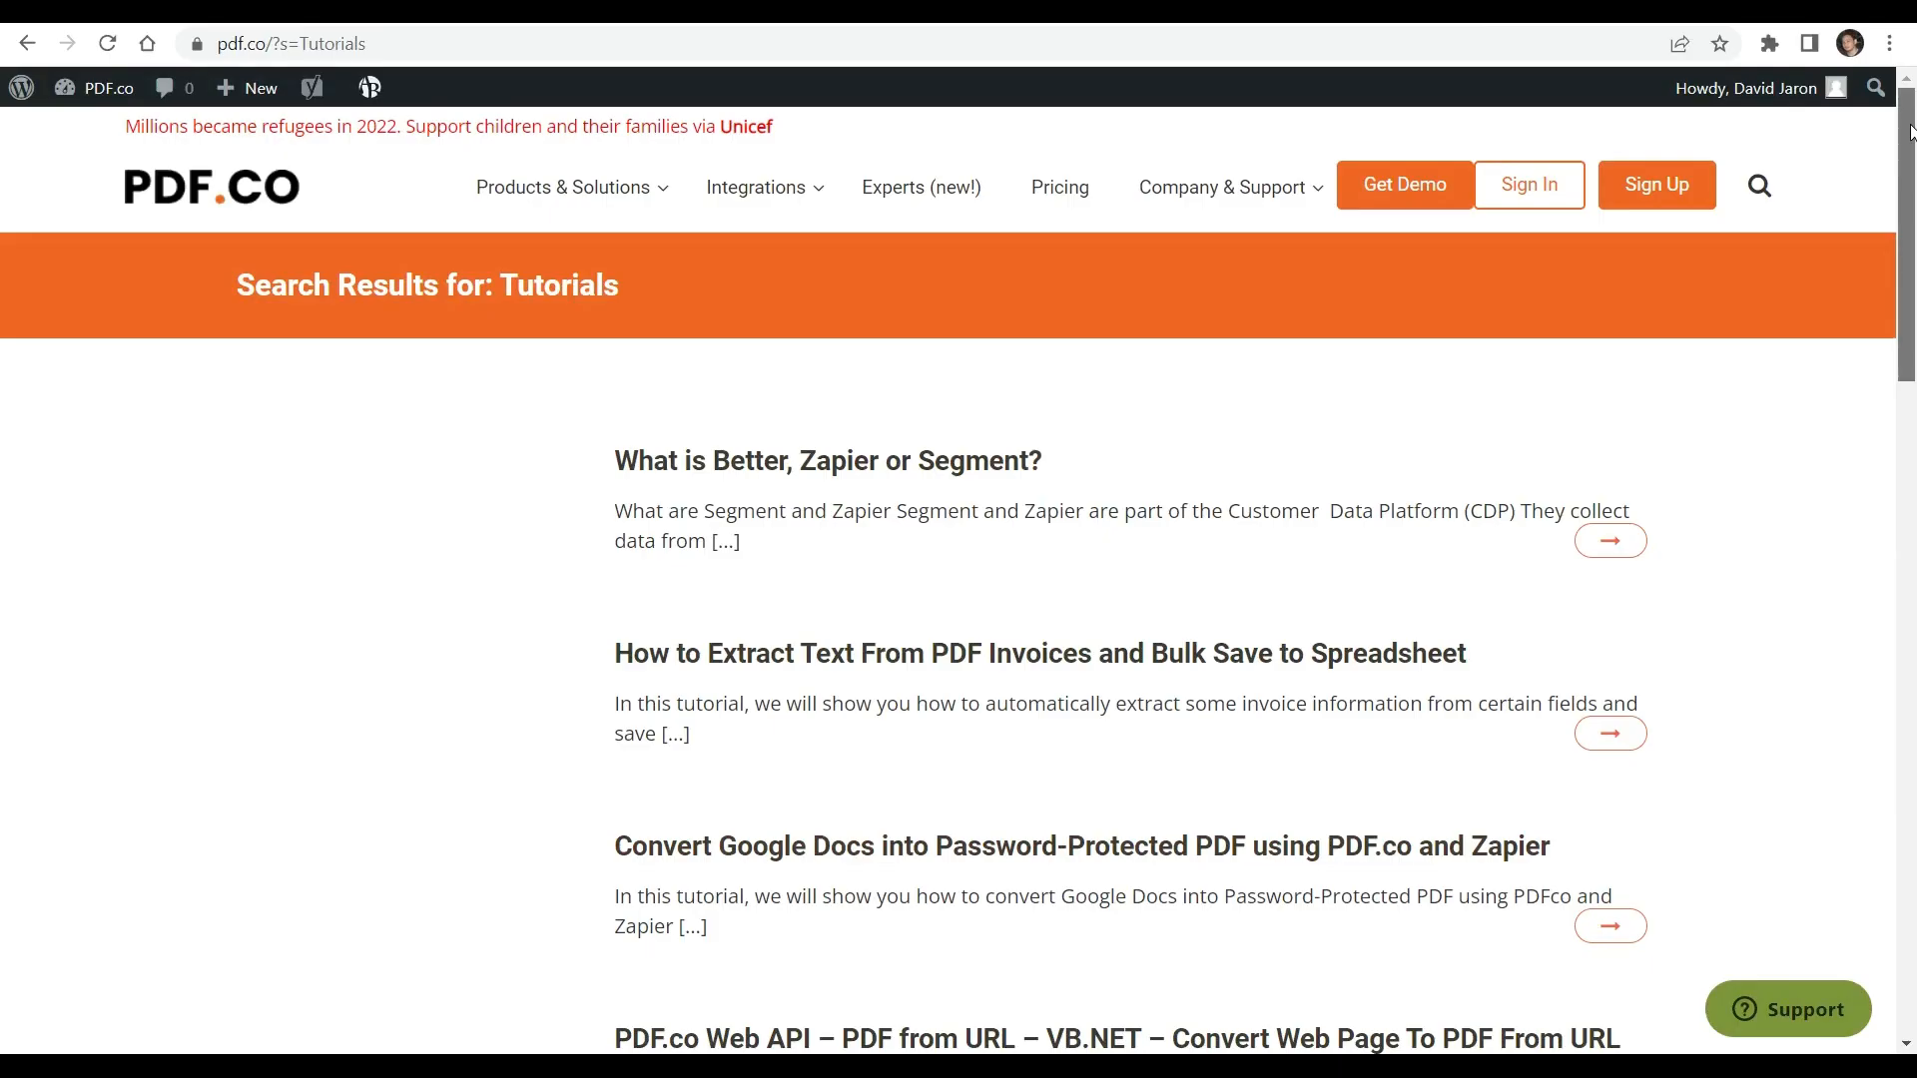
Browse the tutorial search results on the PDF.co website and the playlists on its YouTube channel.
left_click_drag(1909, 132, 1910, 393)
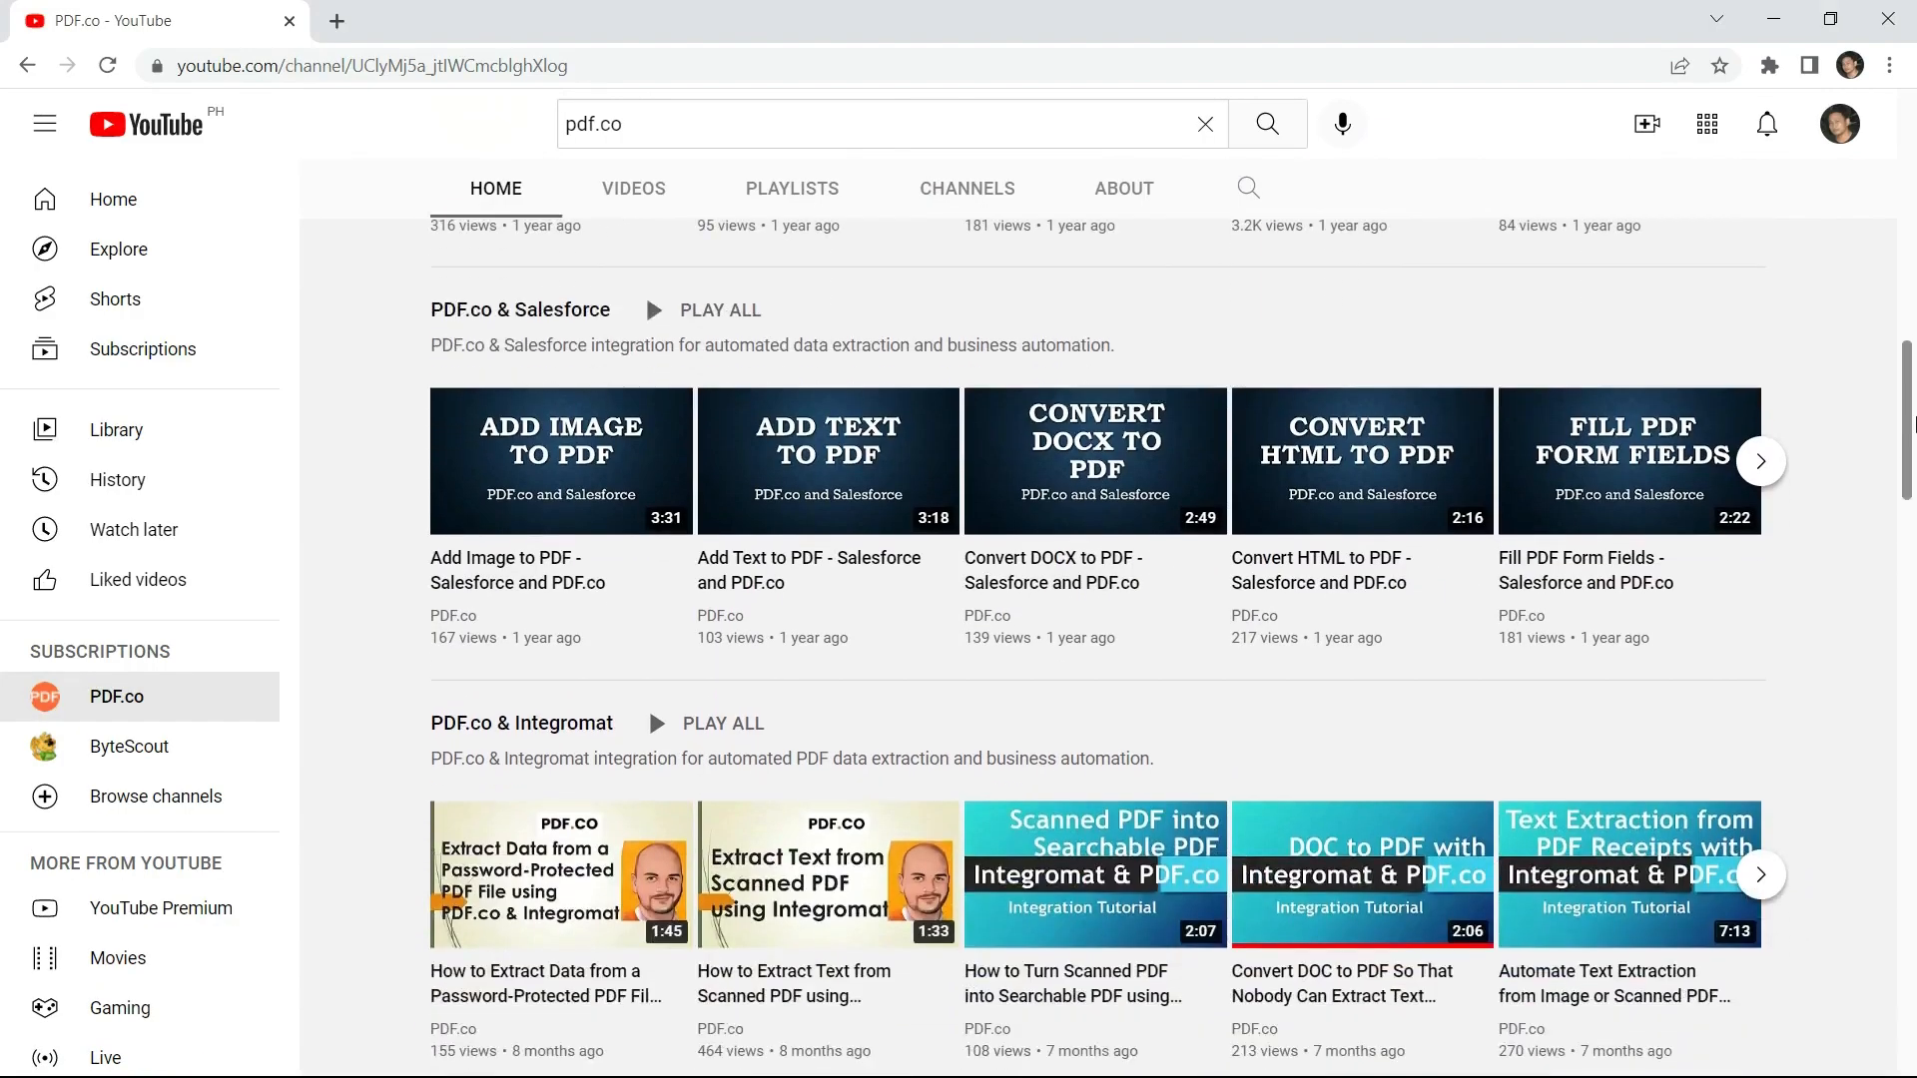
scroll(1913, 544, "down", 7)
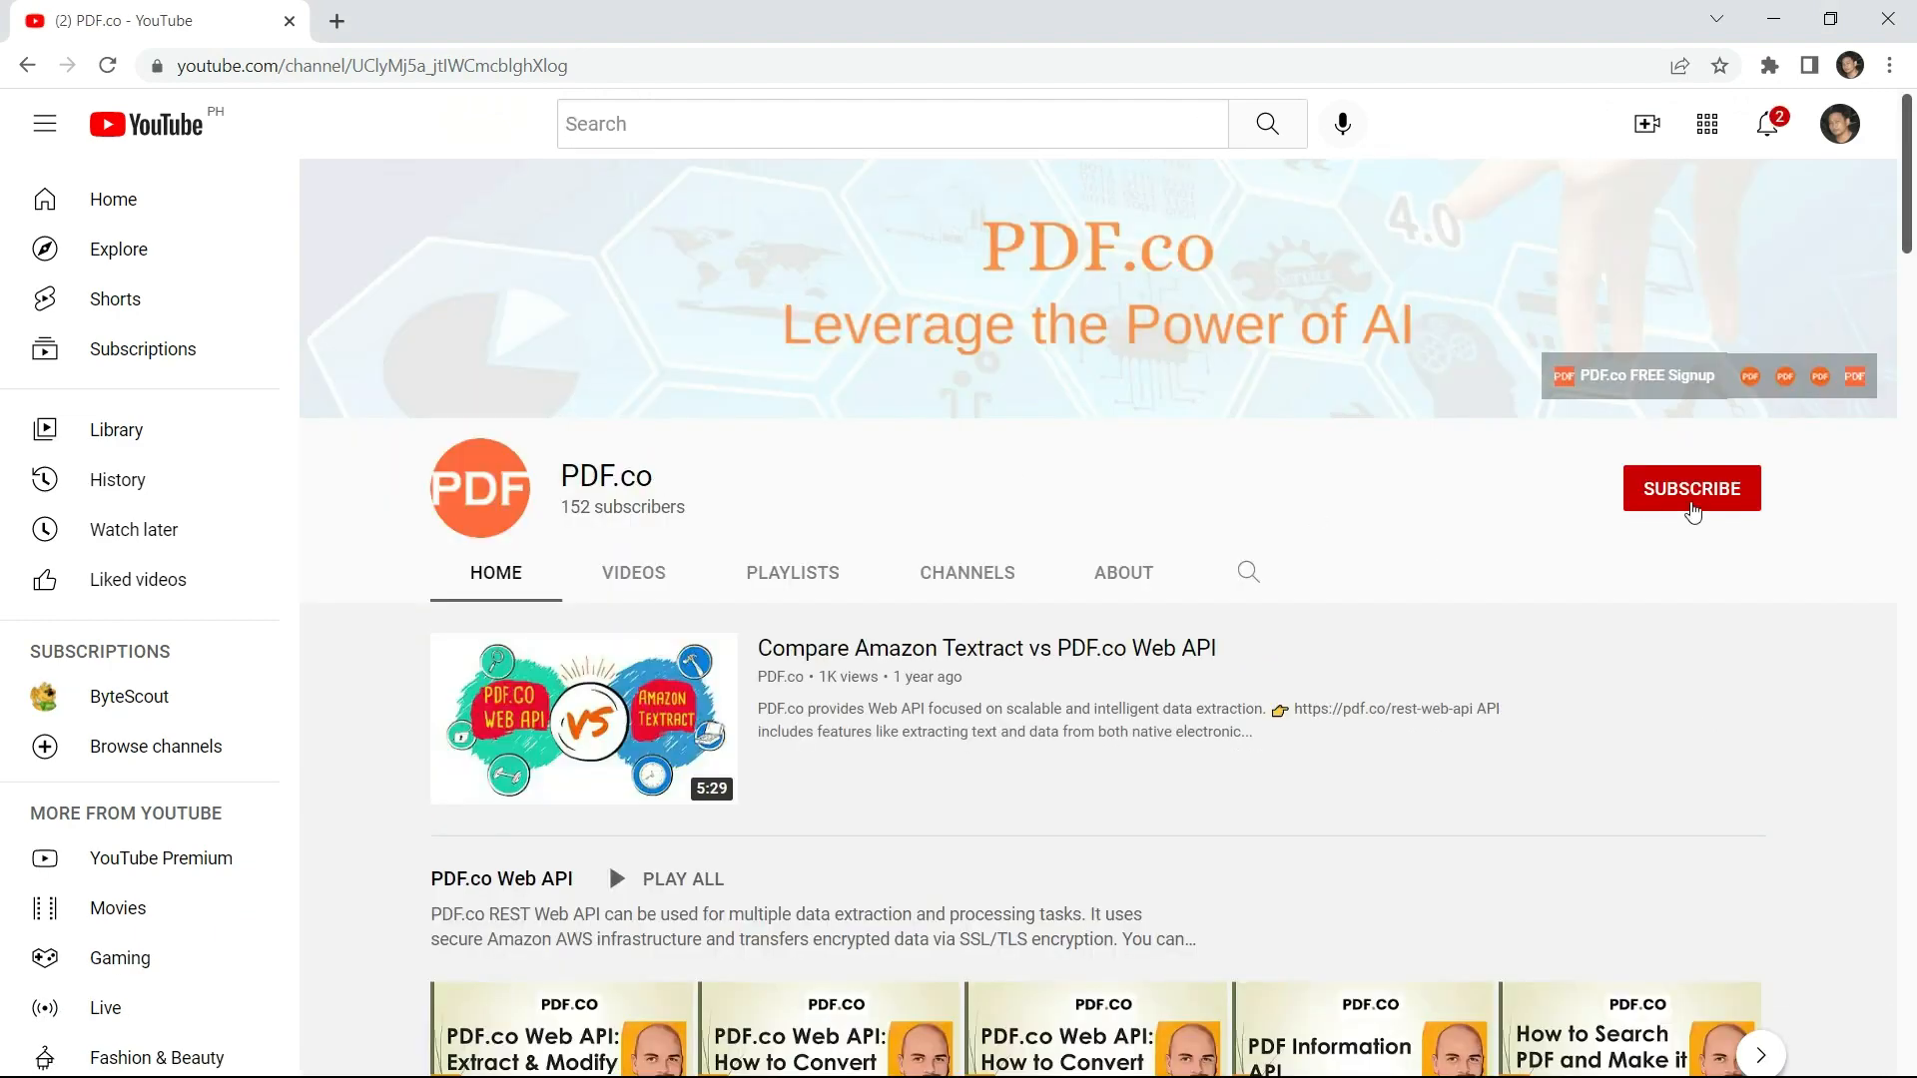
Subscribe to the PDF.co YouTube channel and turn on its notifications.
left_click(1713, 496)
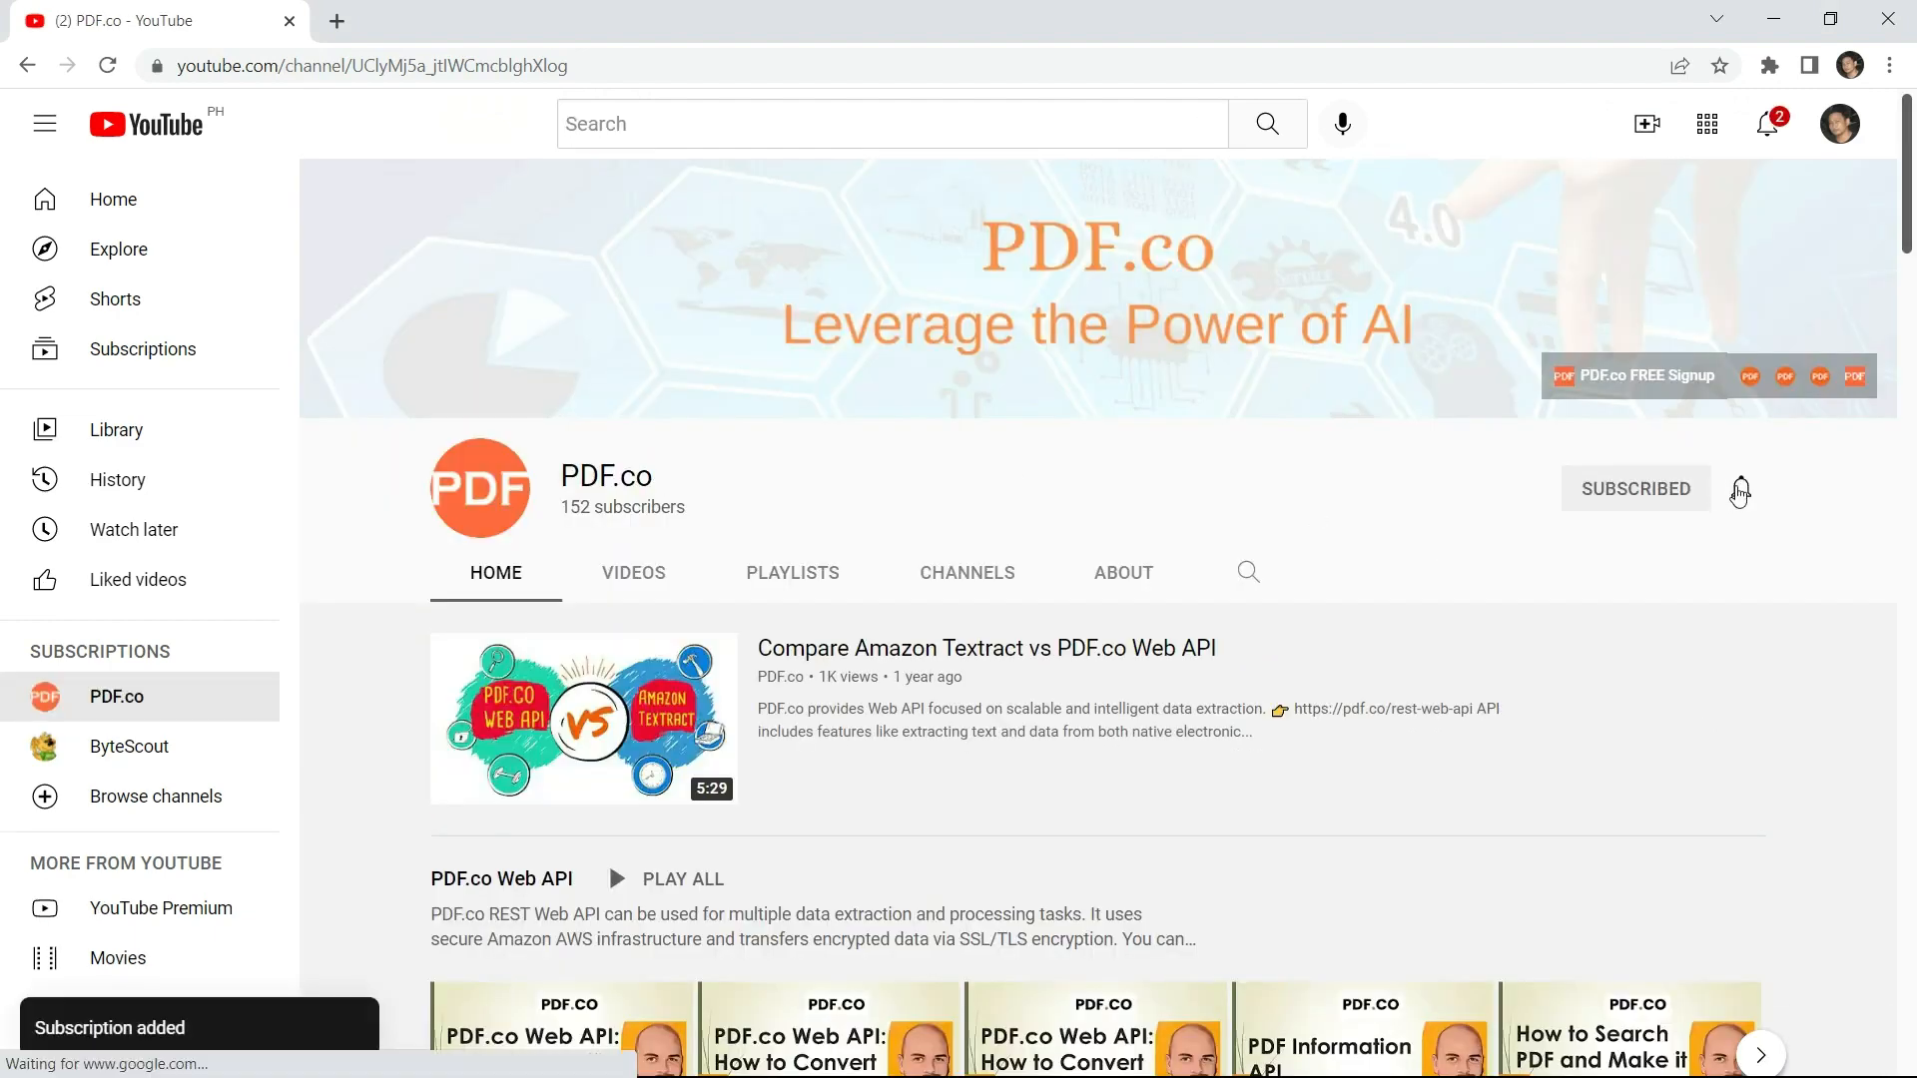
left_click(1740, 492)
left_click(1647, 548)
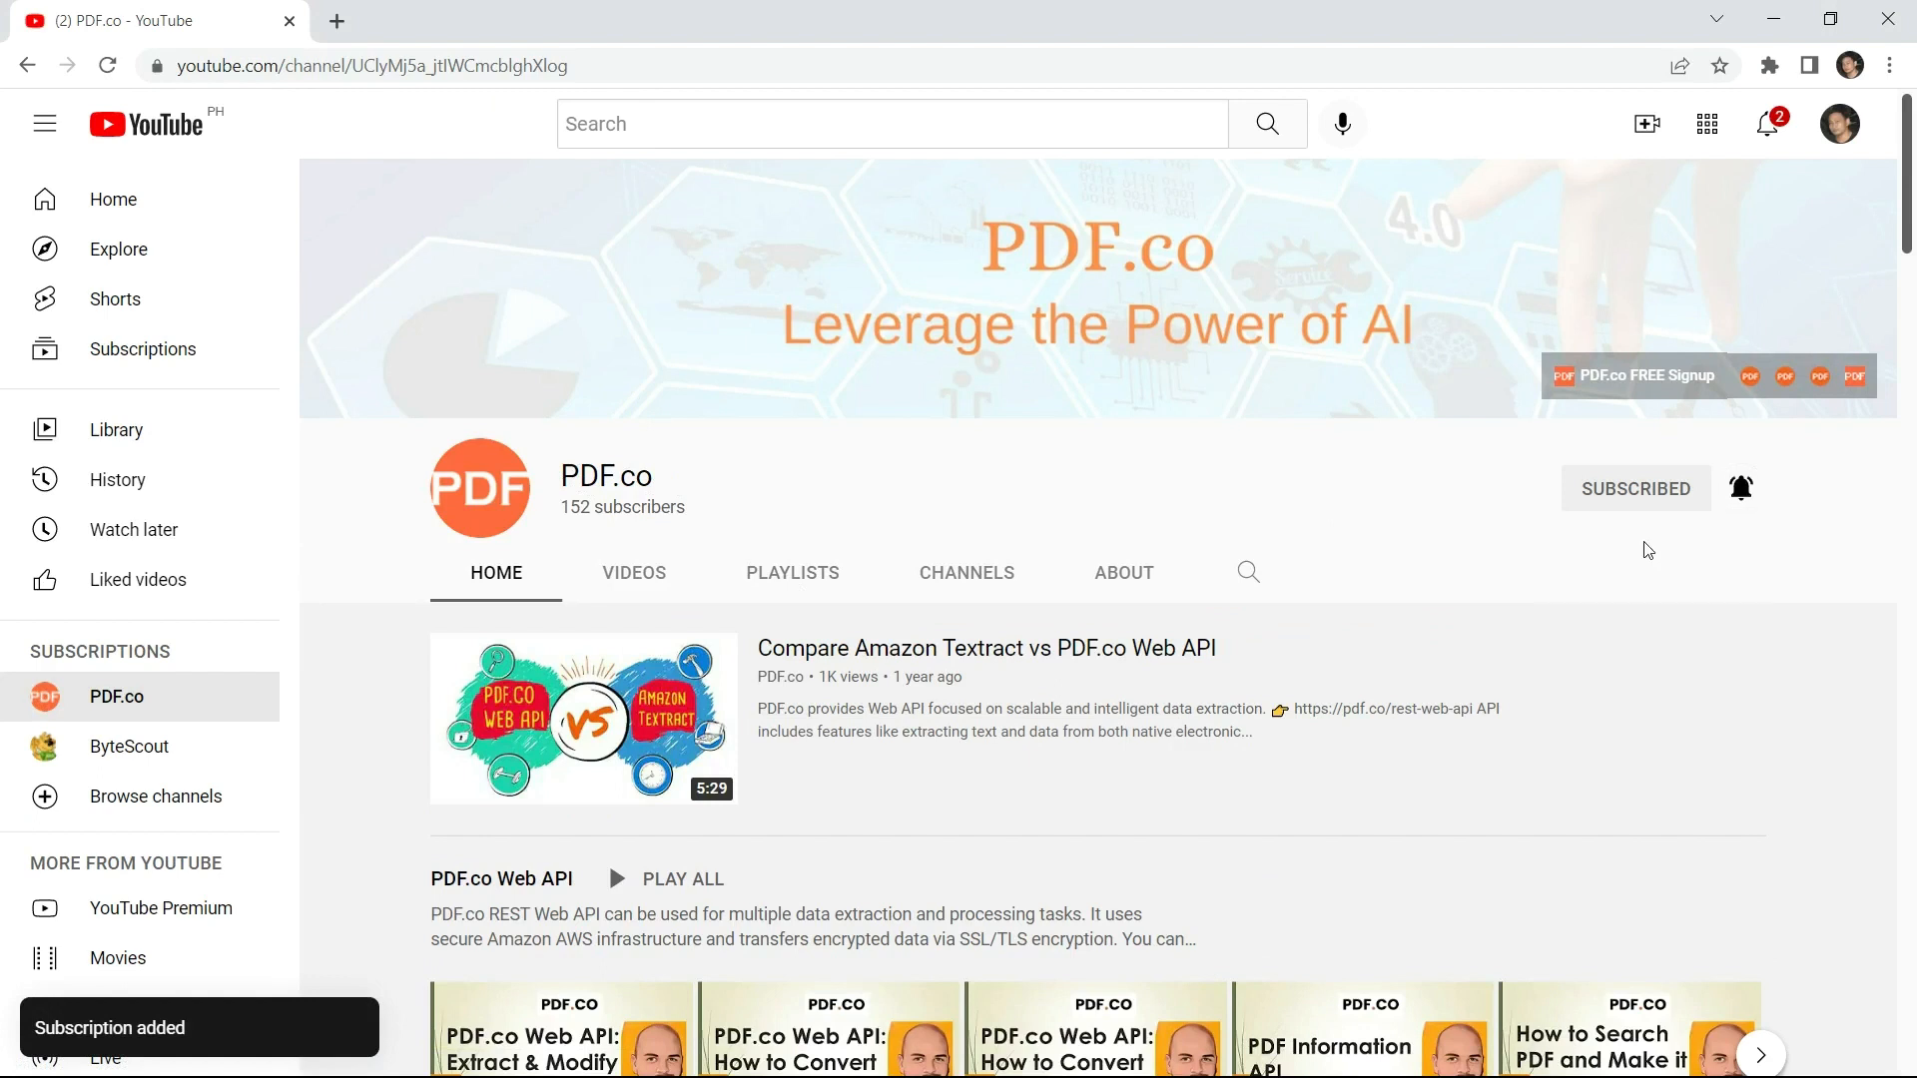